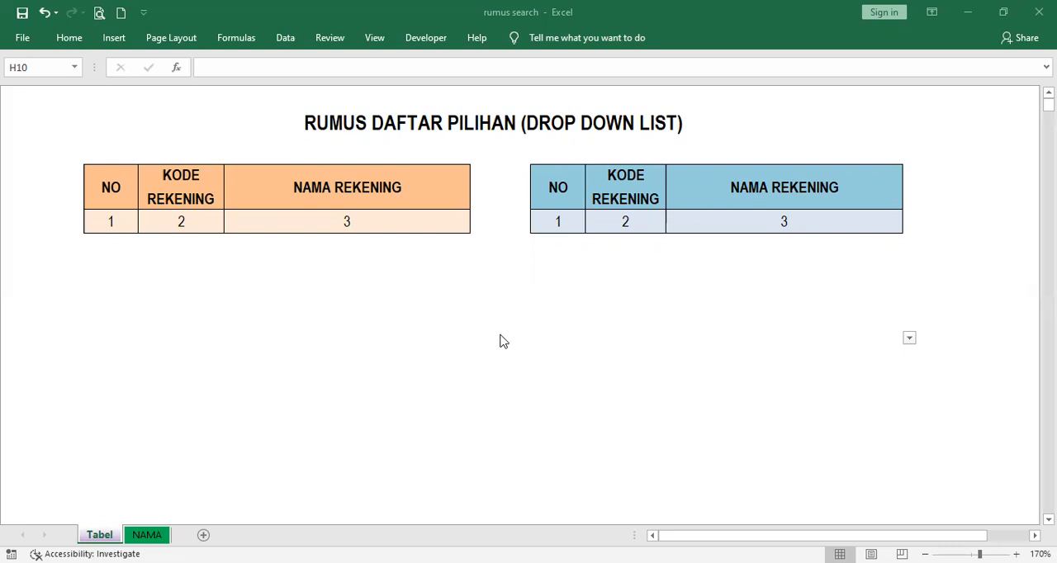
Examine the account names and their matching codes in columns B and C of the NAMA sheet
left_click(140, 536)
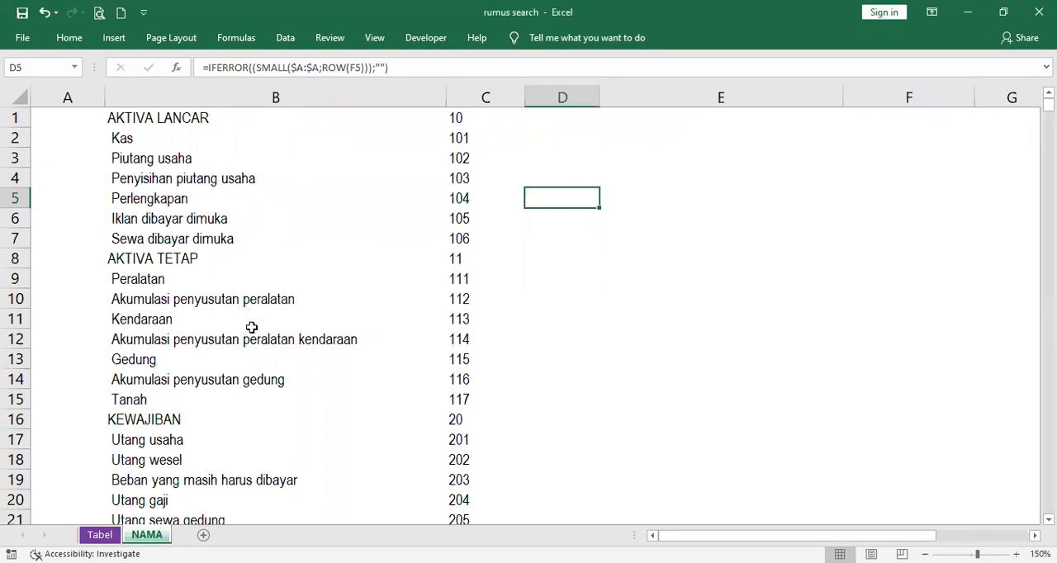
scroll(218, 394, "down", 3)
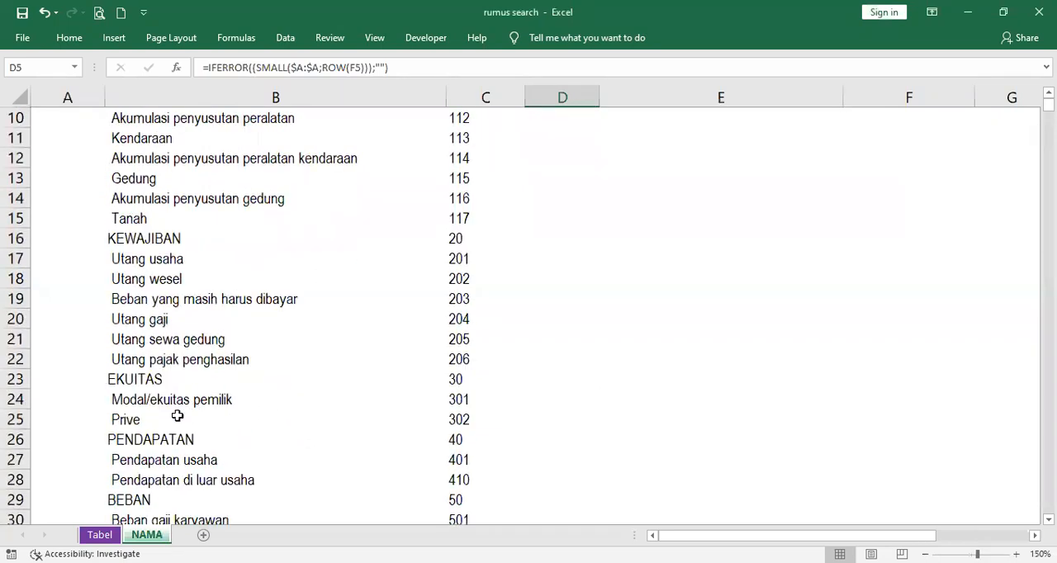
scroll(173, 418, "down", 3)
scroll(211, 413, "down", 2)
scroll(235, 430, "up", 8)
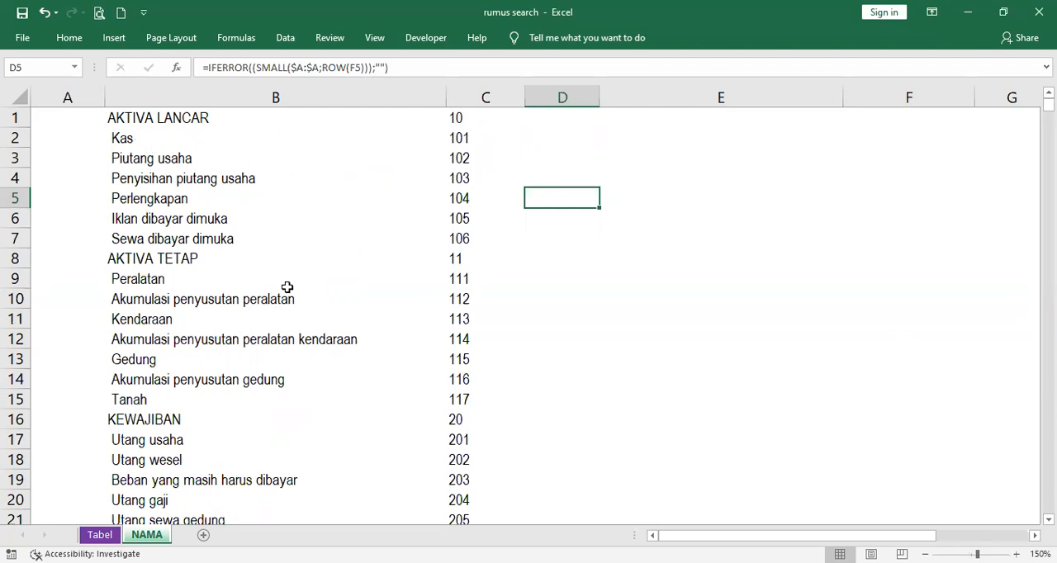
scroll(359, 258, "down", 4)
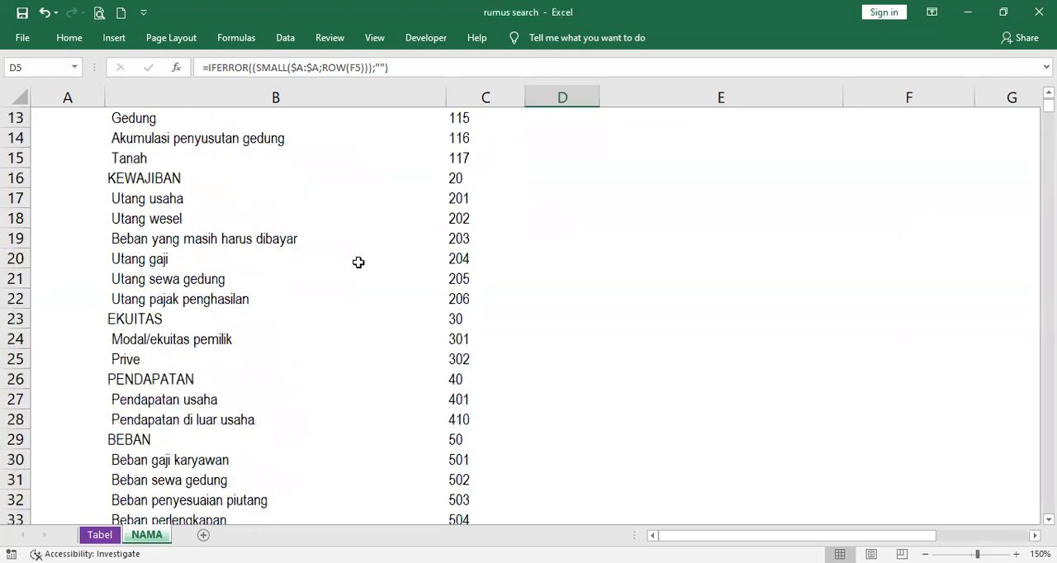
scroll(357, 268, "up", 4)
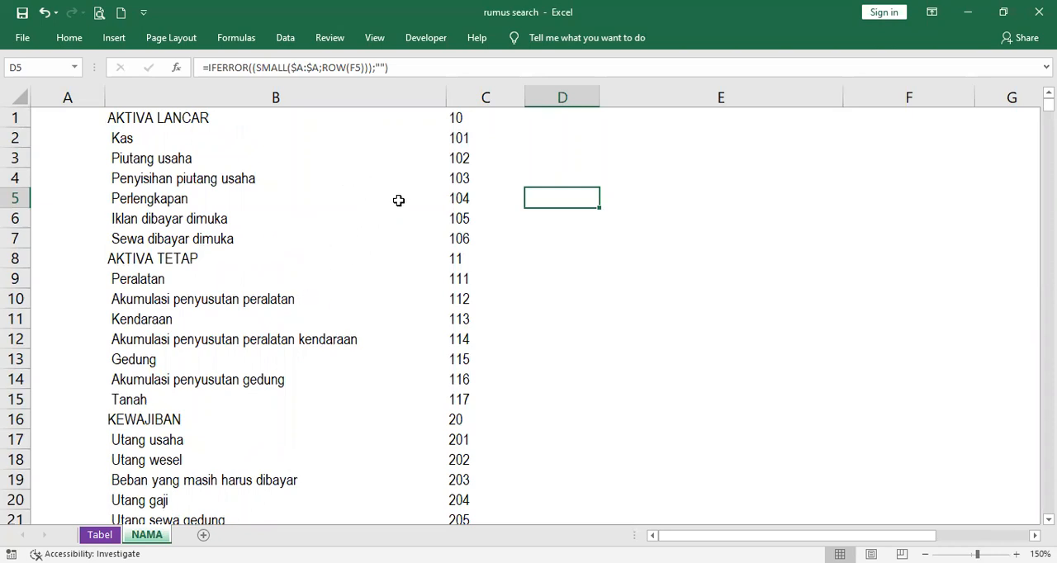
left_click(465, 120)
left_click(462, 157)
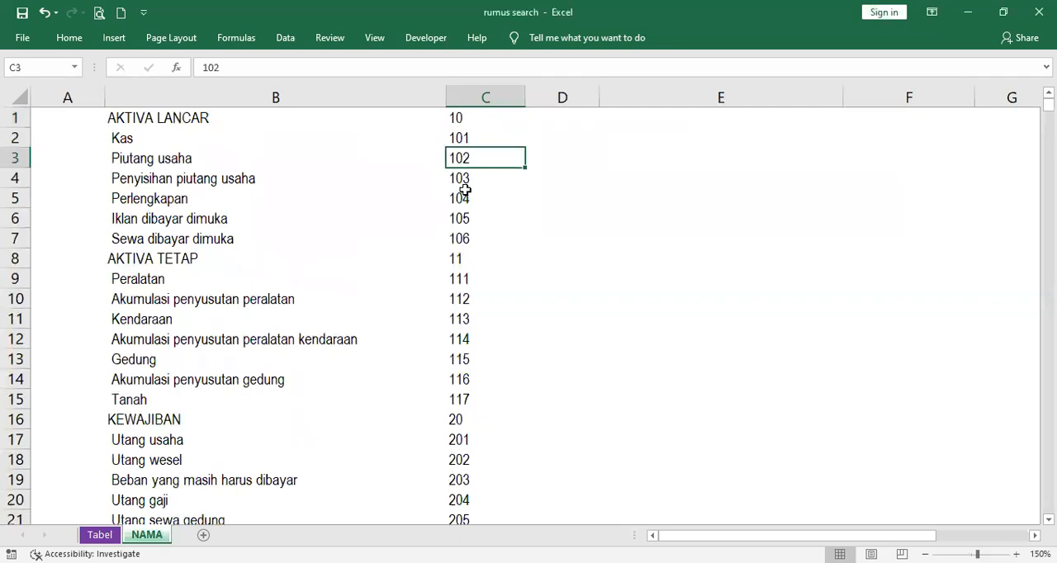
left_click(465, 218)
left_click(176, 180)
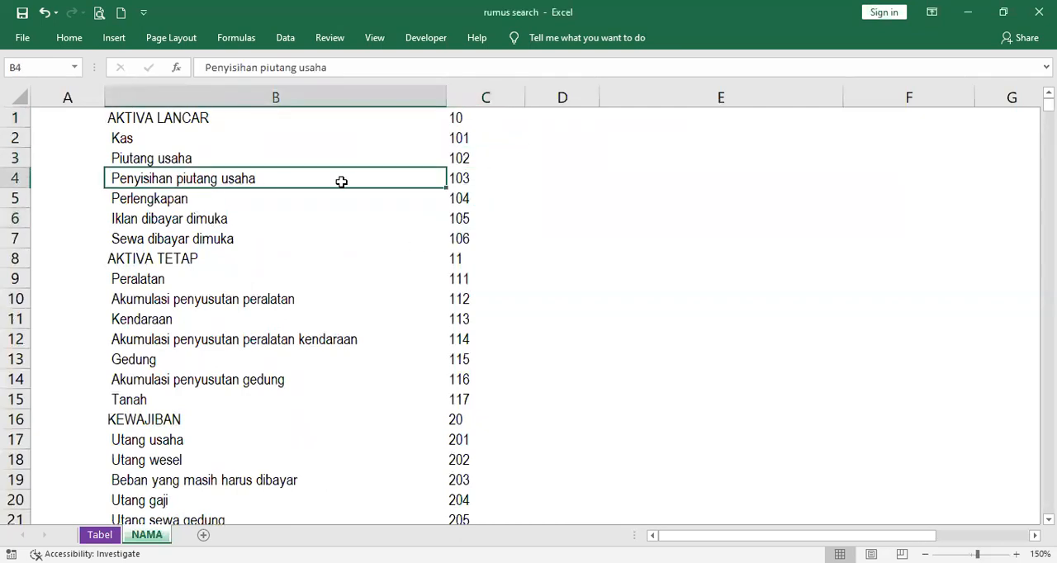
left_click(460, 177)
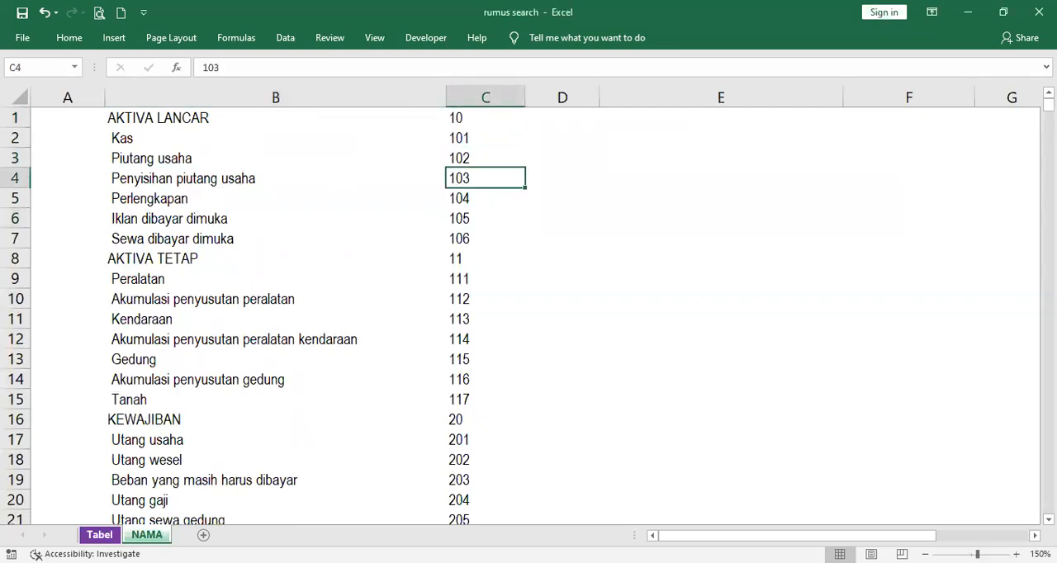
On the Tabel sheet, choose Beban gaji karyawan from the drop-down list in H6 and check the formulas in G6 and F6
left_click(99, 536)
left_click(355, 244)
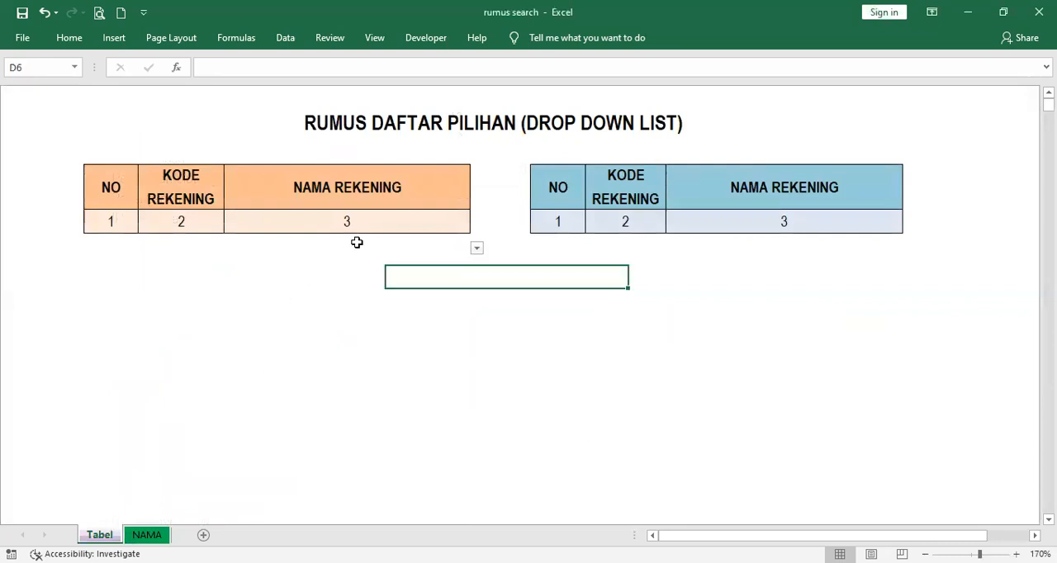
left_click(755, 245)
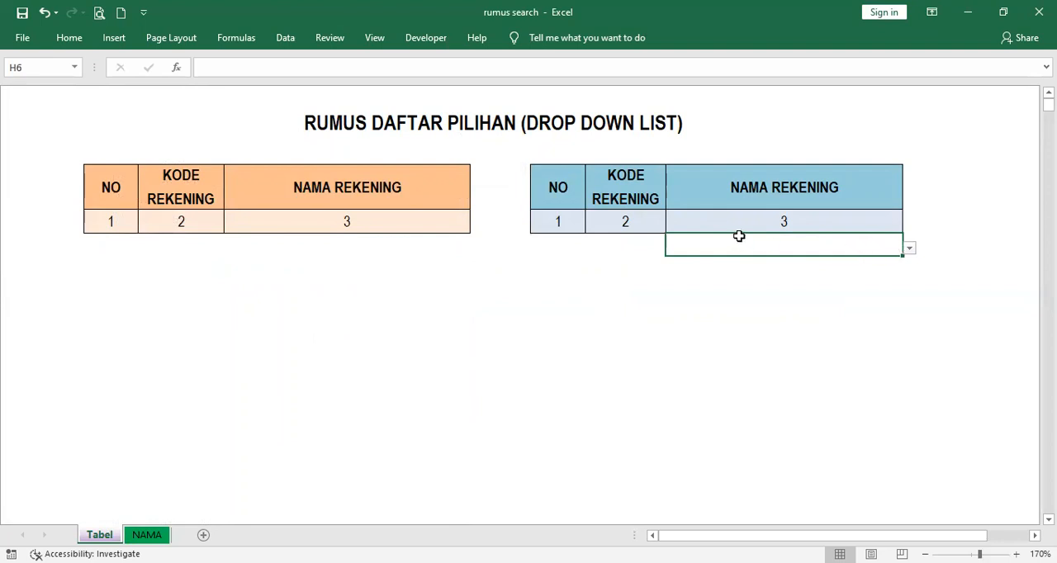
left_click(910, 249)
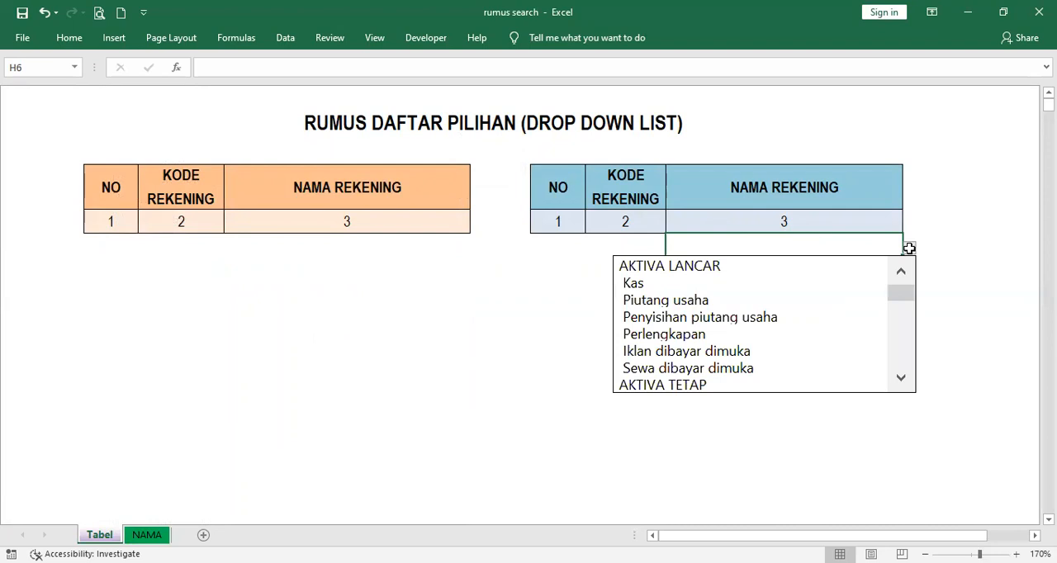
left_click(903, 380)
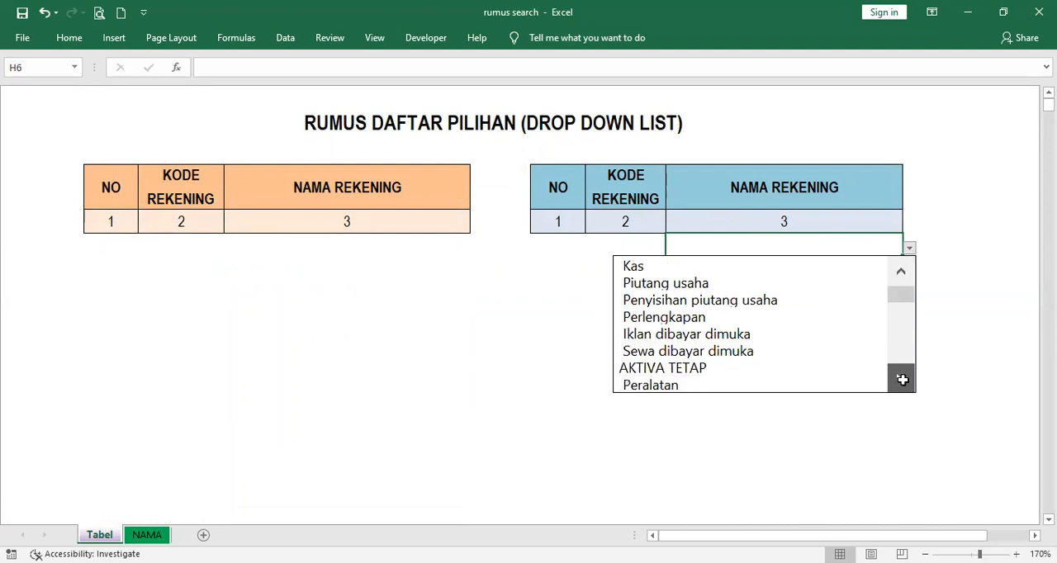
left_click(904, 380)
left_click(904, 380)
left_click(902, 380)
left_click(904, 380)
left_click(903, 380)
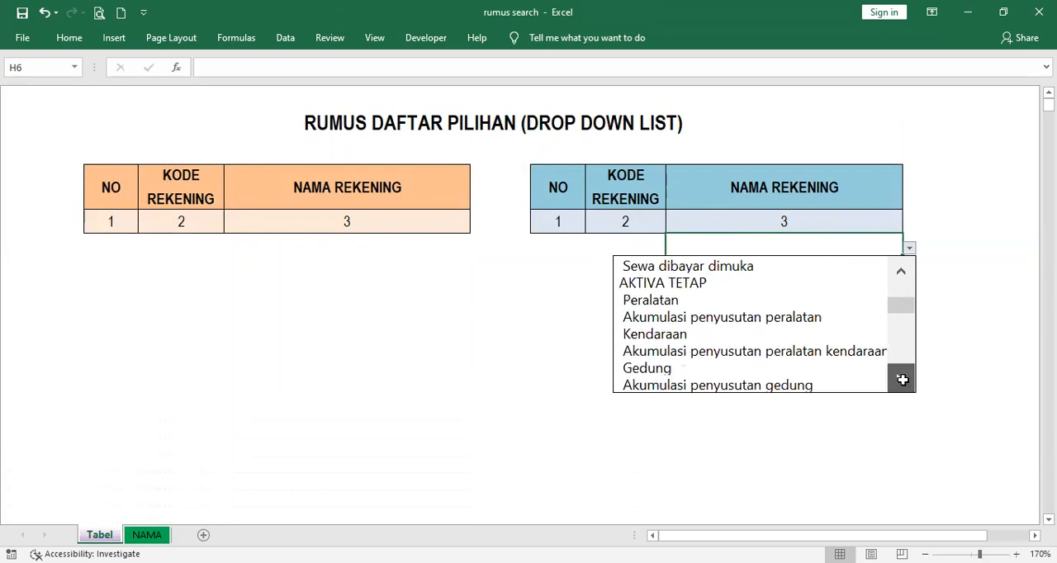
left_click(904, 380)
left_click(903, 380)
left_click(904, 380)
left_click(904, 380)
left_click(903, 380)
left_click(904, 380)
left_click(903, 380)
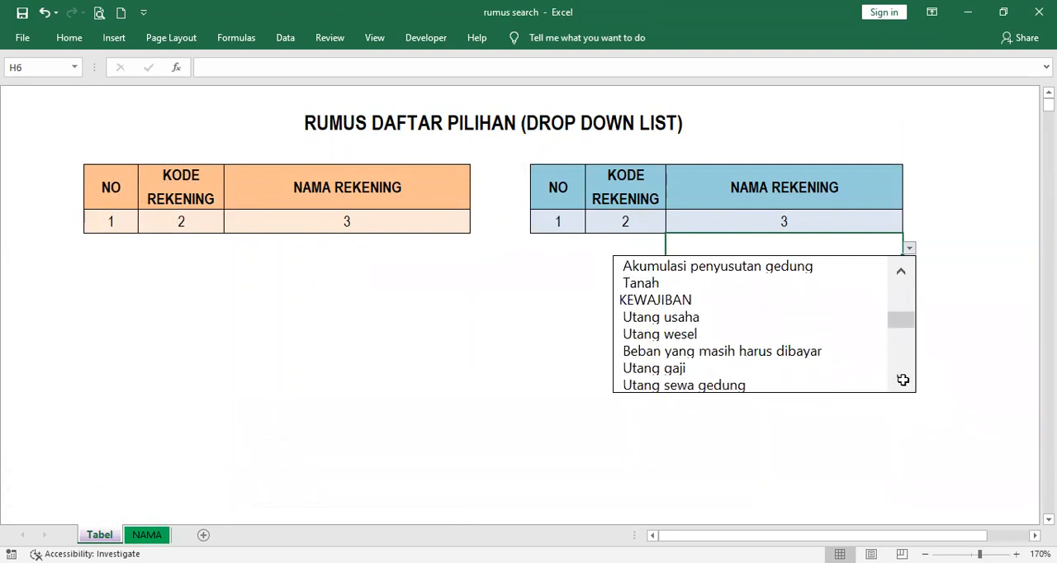
left_click(904, 380)
left_click(904, 380)
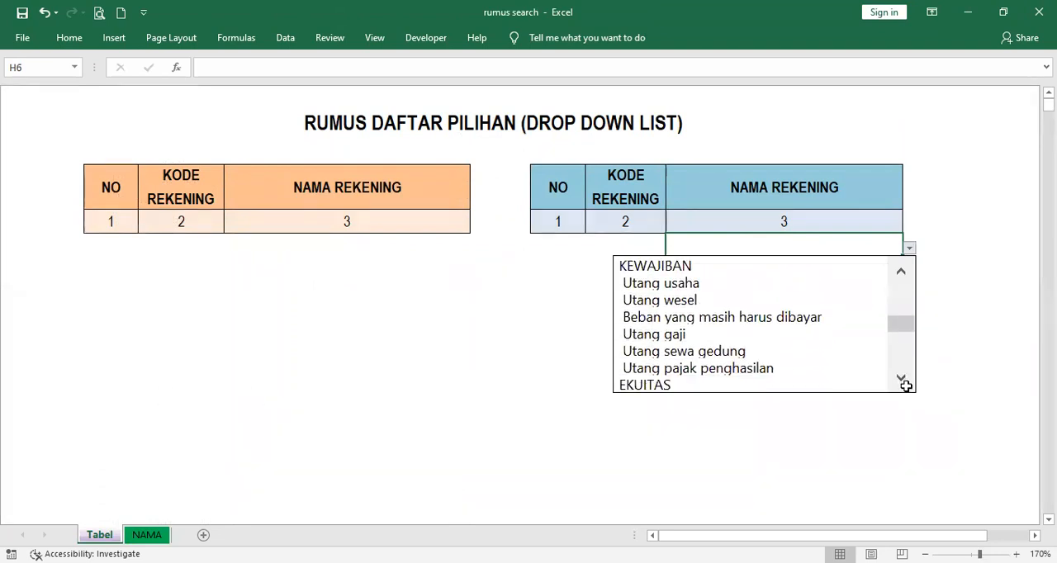
left_click(902, 380)
left_click(902, 380)
left_click(902, 380)
left_click(902, 380)
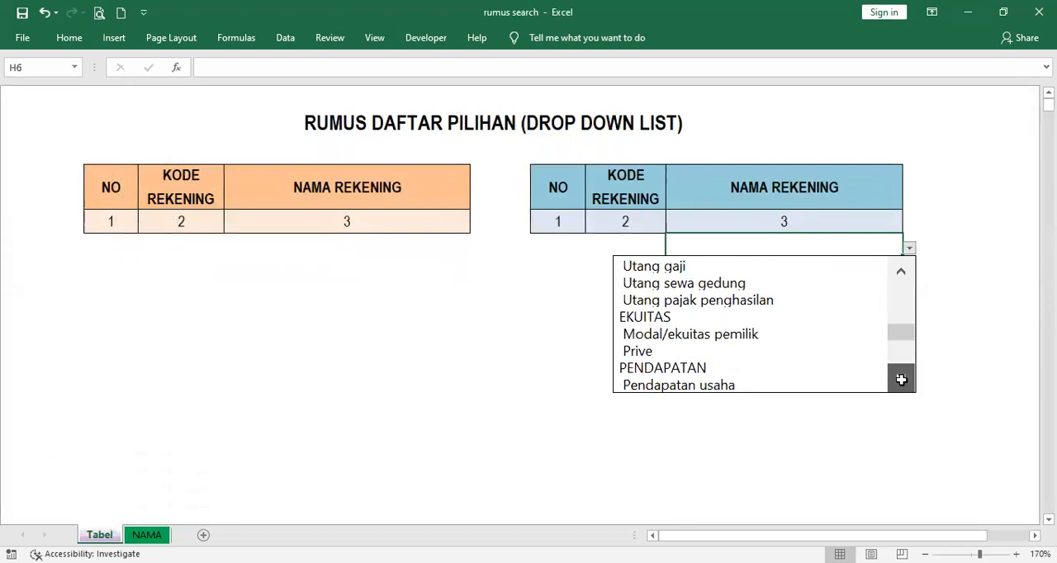
left_click(902, 380)
left_click(901, 380)
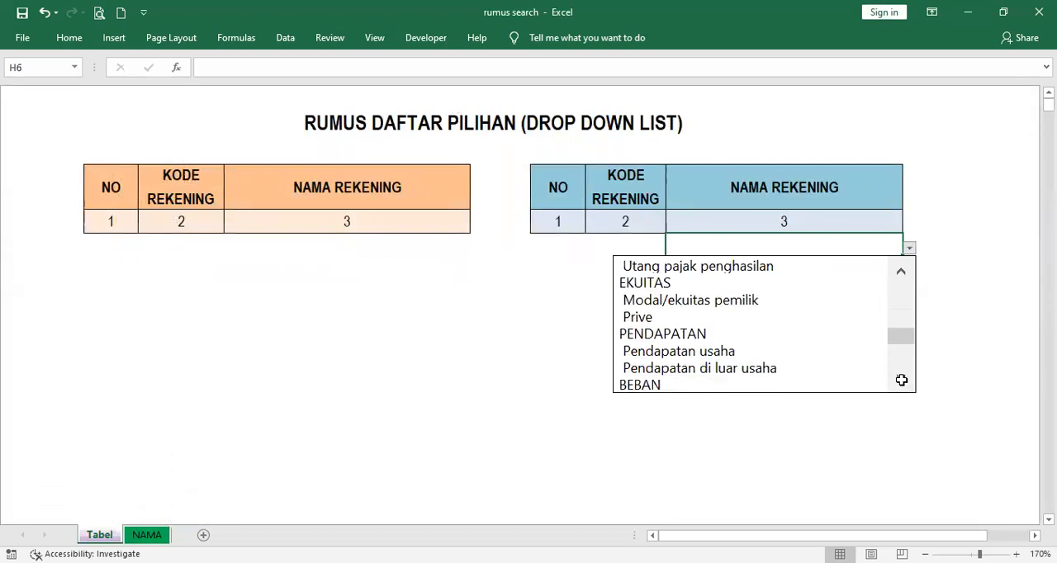
left_click(901, 380)
left_click(902, 380)
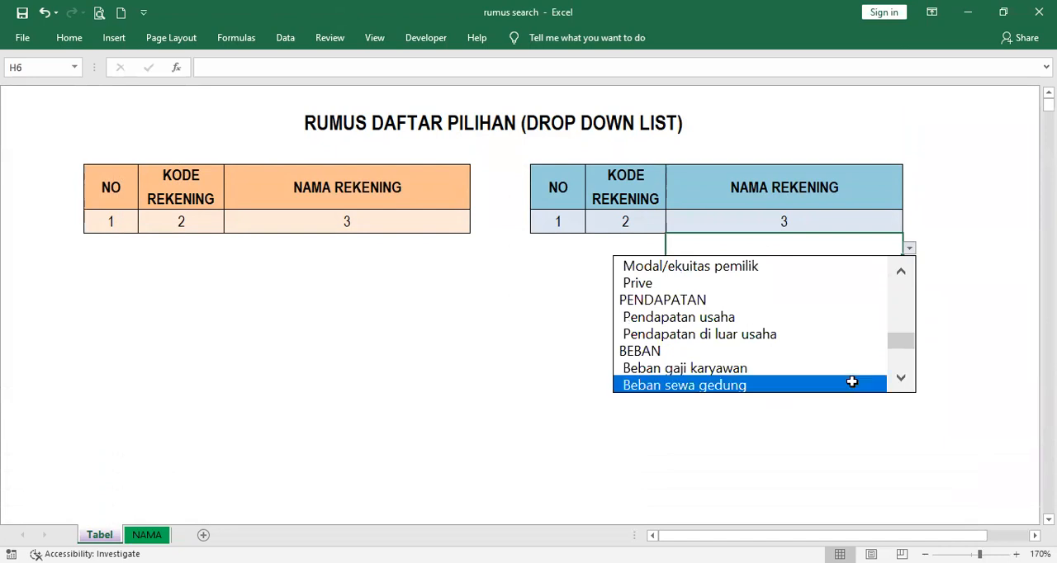
left_click(795, 371)
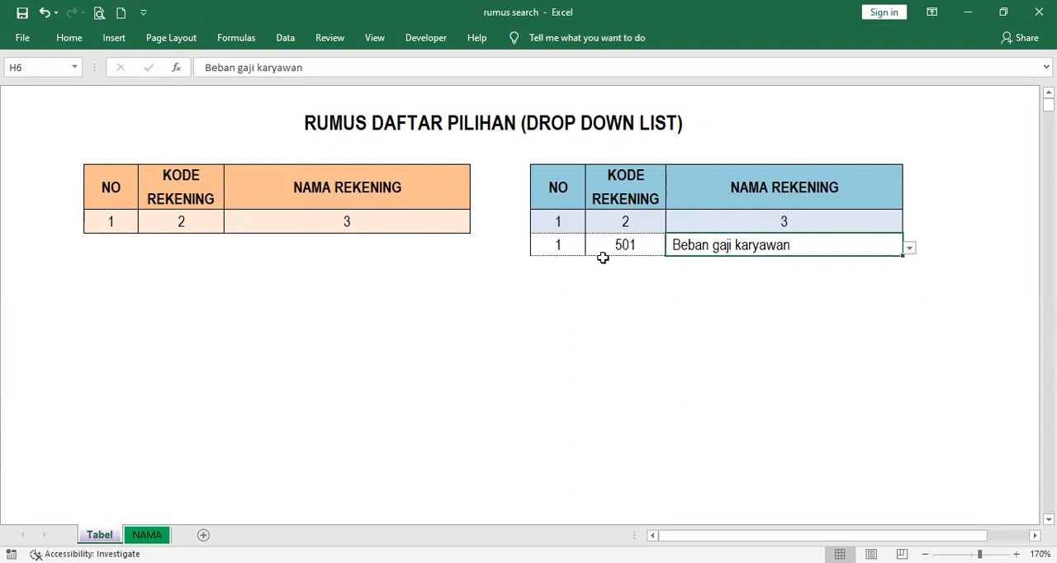
left_click(629, 246)
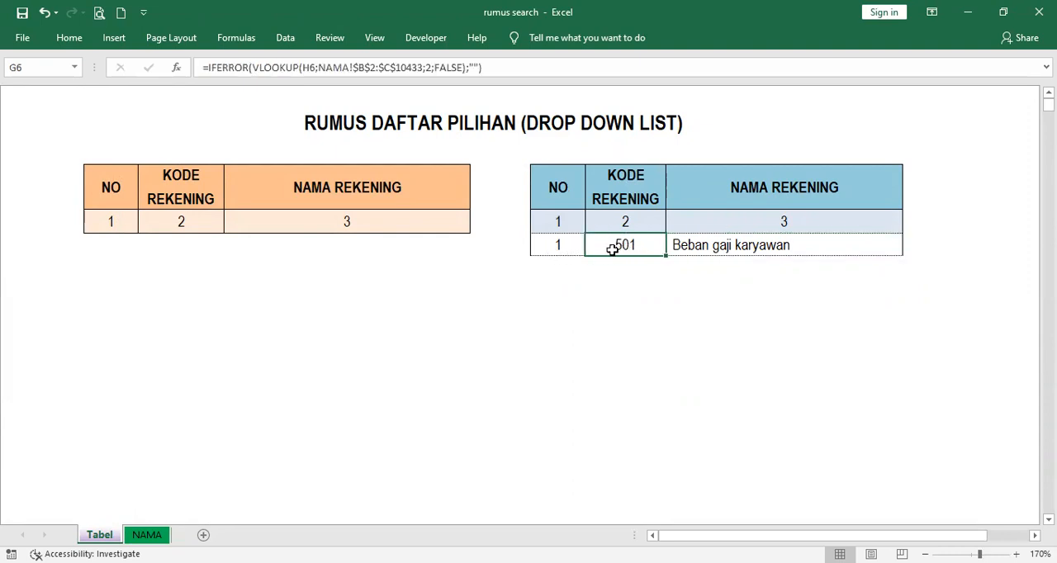
left_click(558, 246)
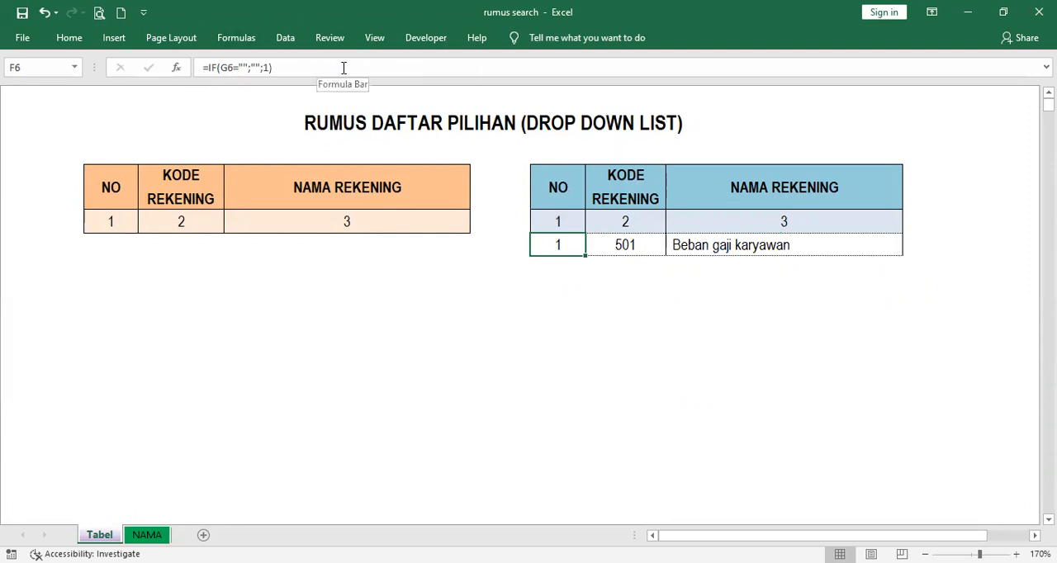
Filter the drop-down list in D6 with the keyword GAJI and choose Beban gaji karyawan
left_click(404, 244)
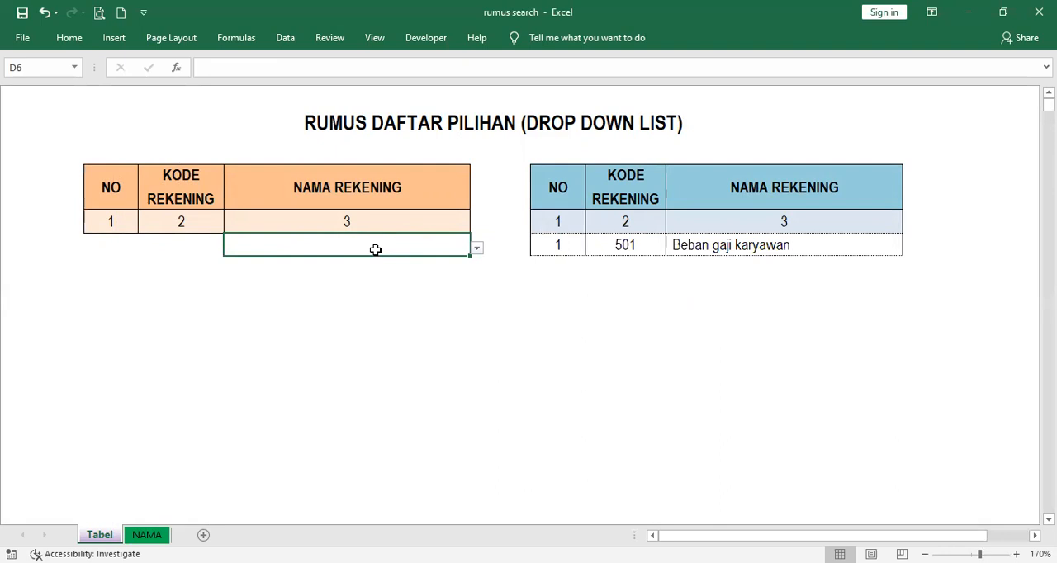
type("GAJI")
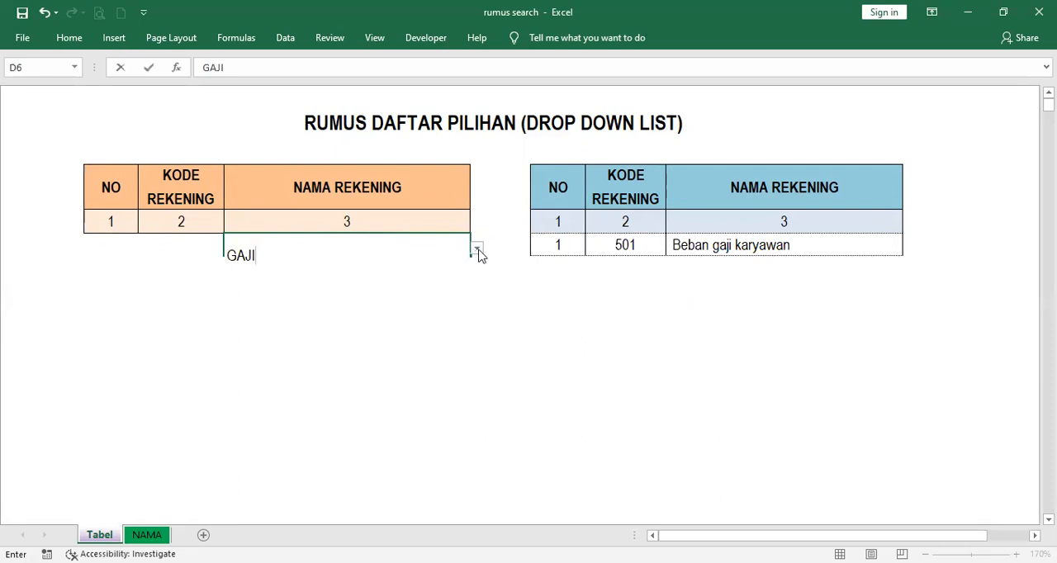
left_click(478, 251)
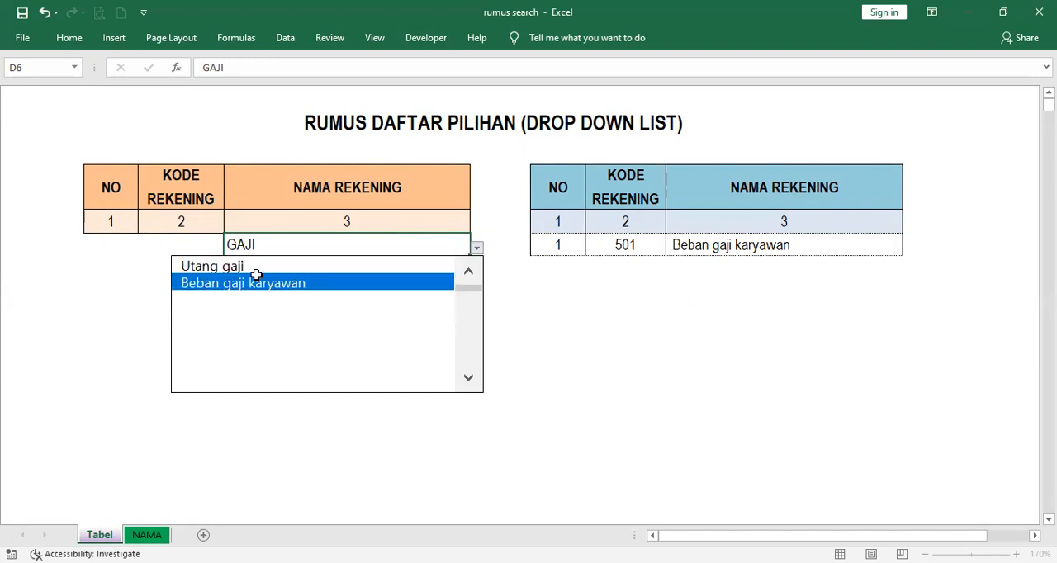
left_click(306, 285)
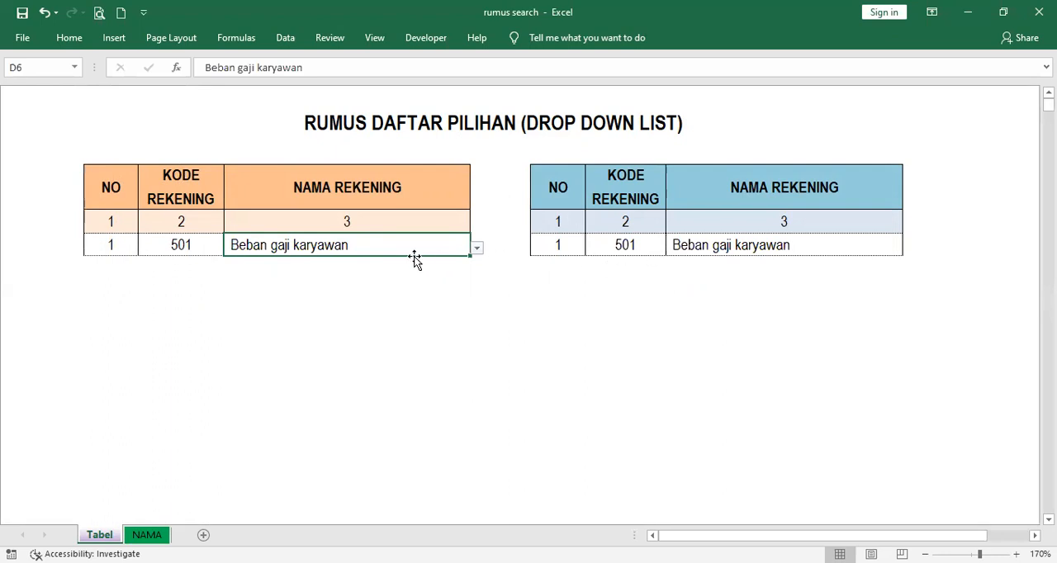
Clear the account names from H6 and D6 in the blue and orange tables
left_click(710, 245)
key("Delete")
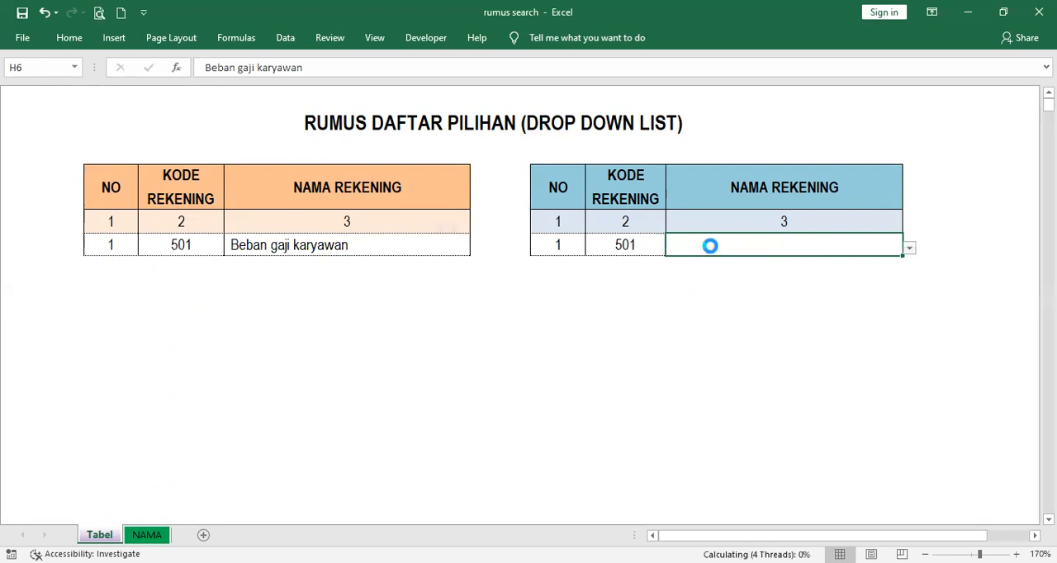
left_click(290, 246)
key("Delete")
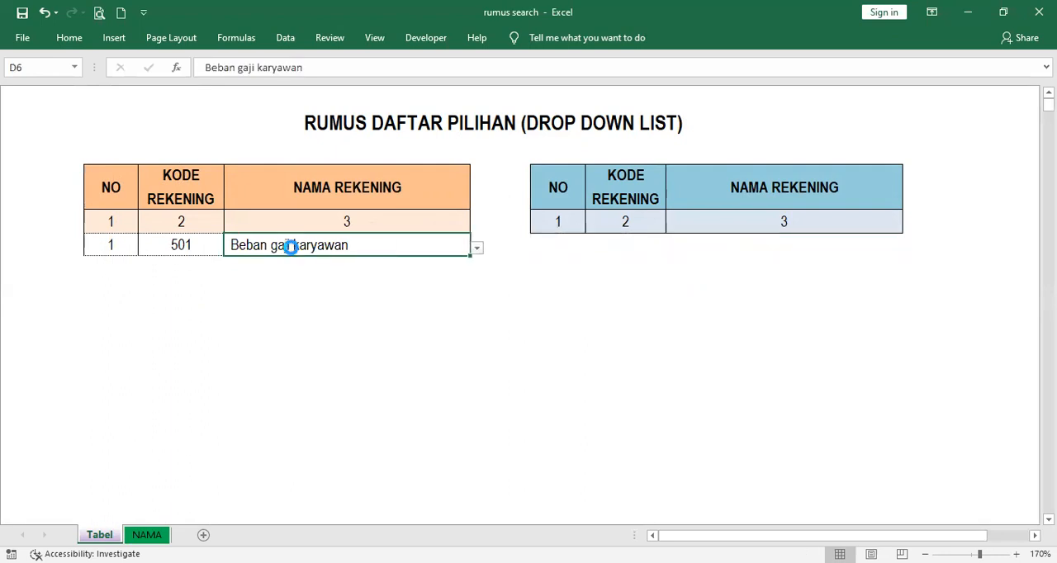
Review the data validation of H6, checking its allowed type and the source range on the NAMA sheet
left_click(573, 192)
left_click(719, 190)
left_click(727, 223)
left_click(750, 247)
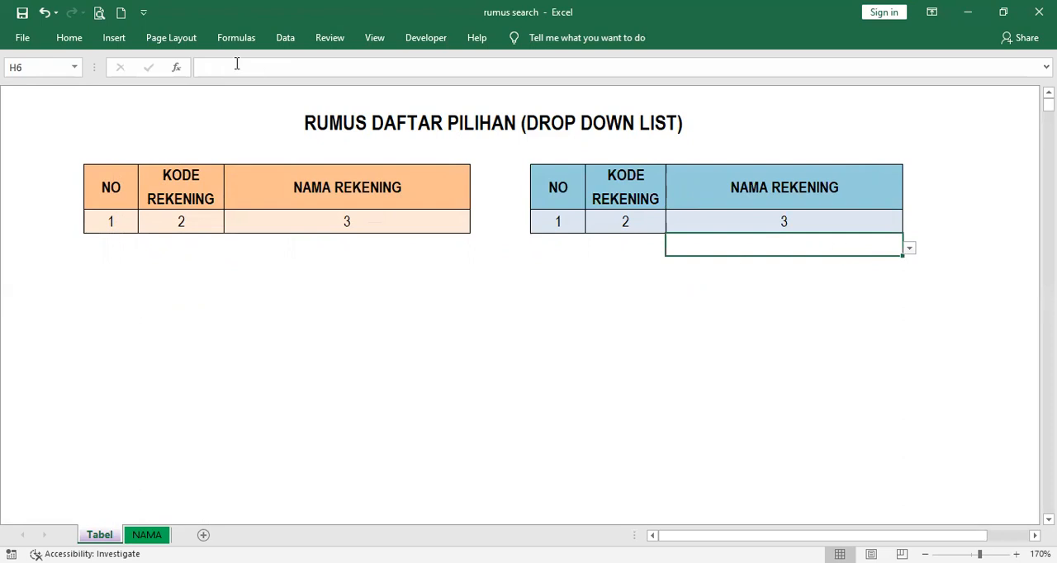
left_click(285, 38)
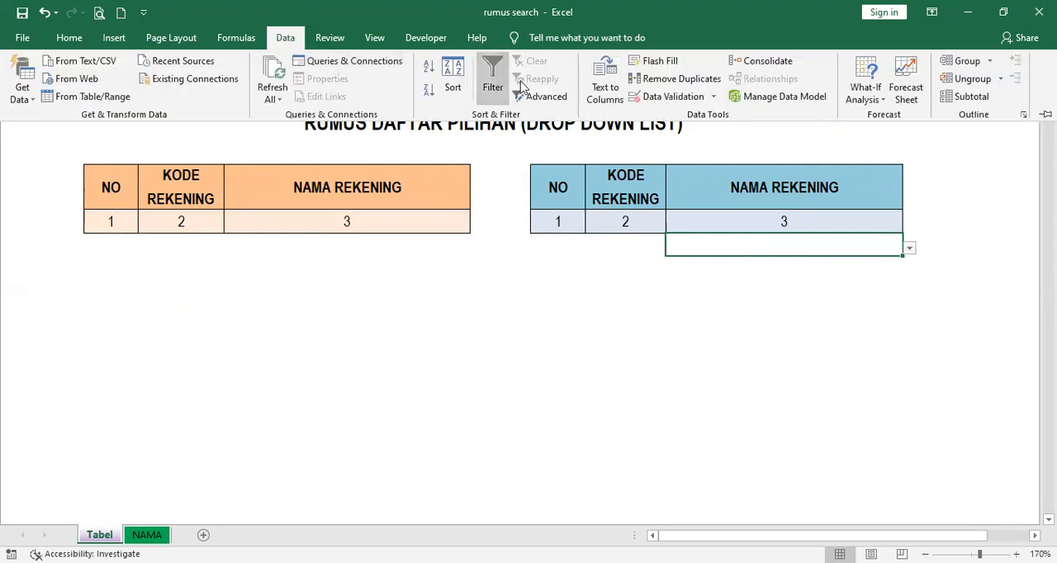
left_click(673, 97)
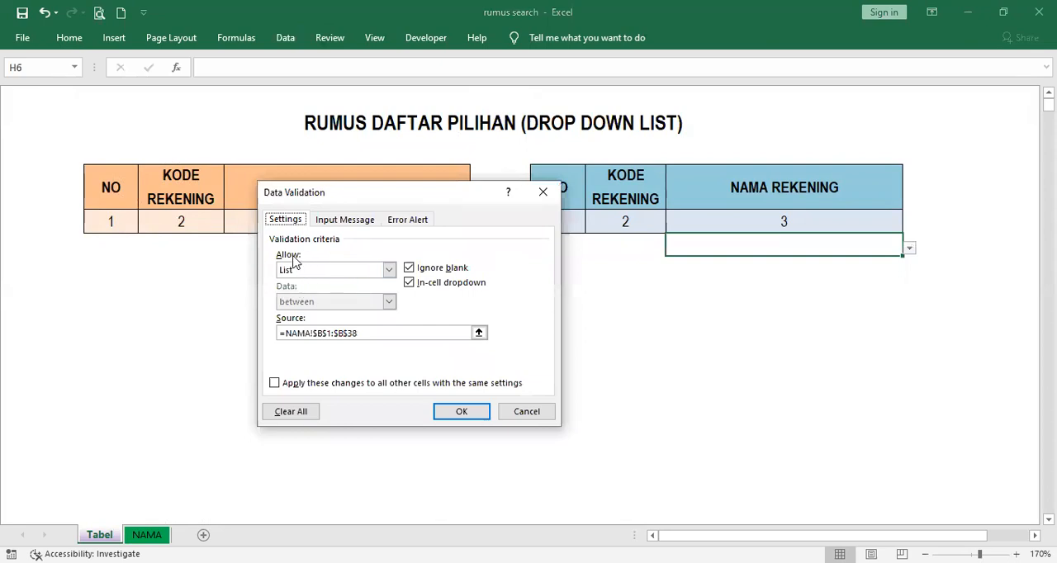
left_click(388, 272)
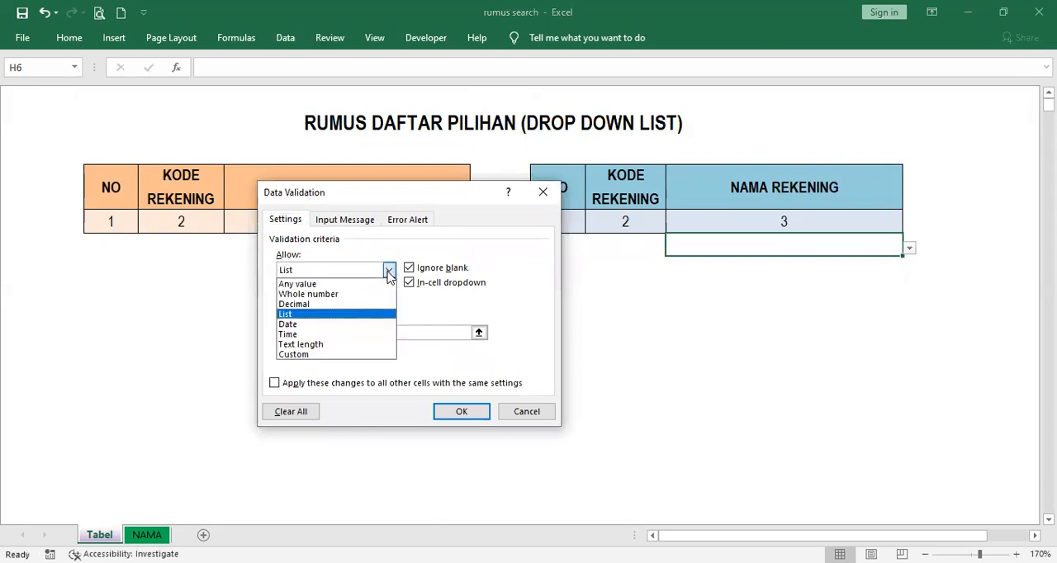
left_click(380, 278)
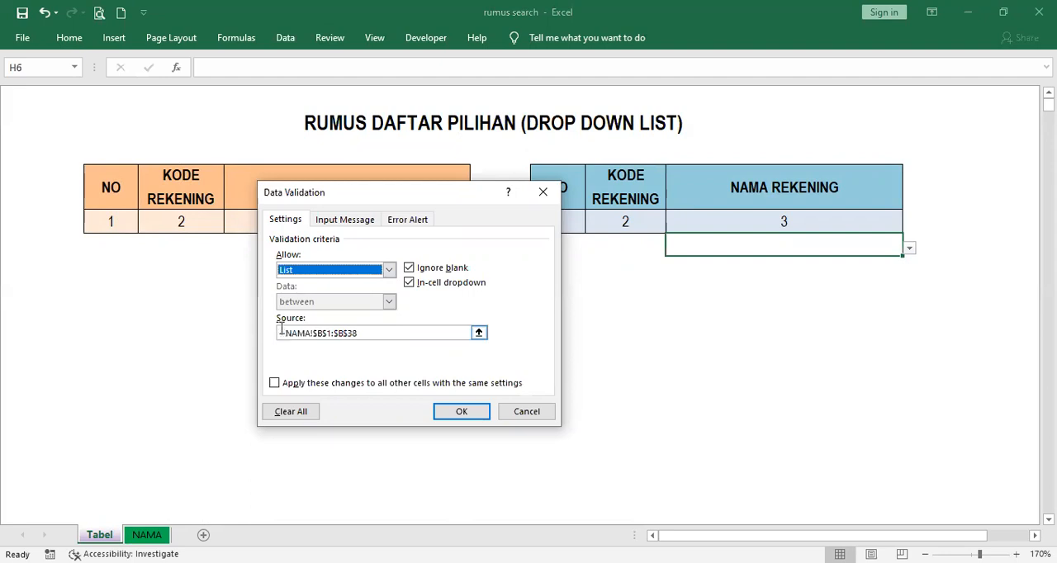
left_click(386, 333)
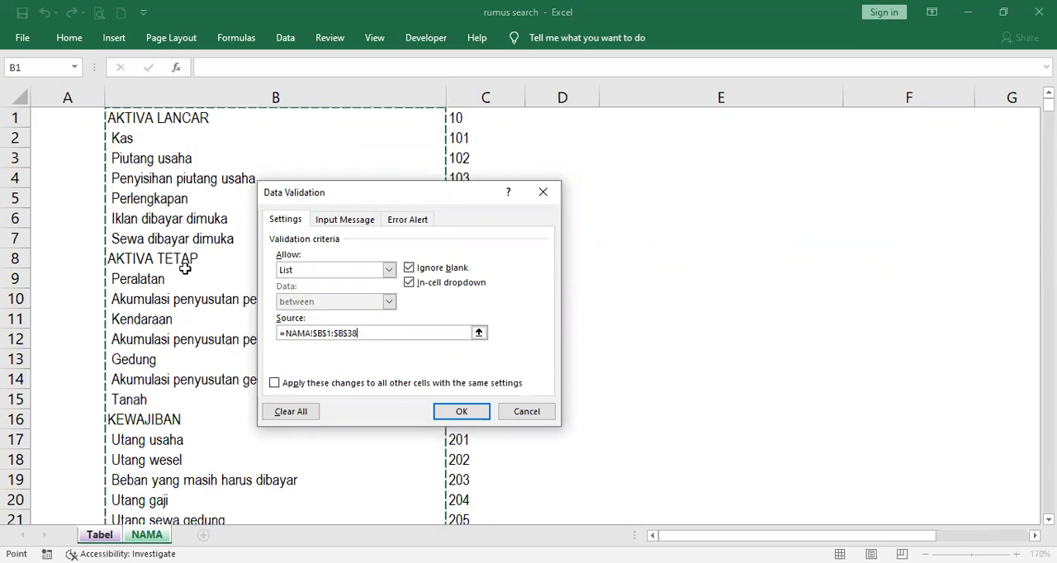
scroll(185, 268, "down", 10)
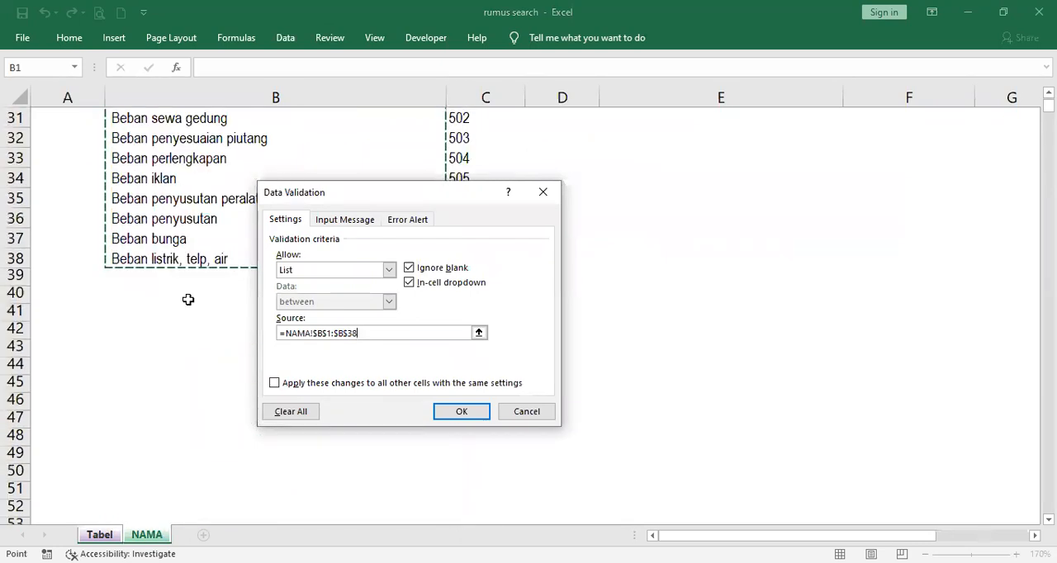
scroll(188, 299, "up", 10)
left_click(462, 412)
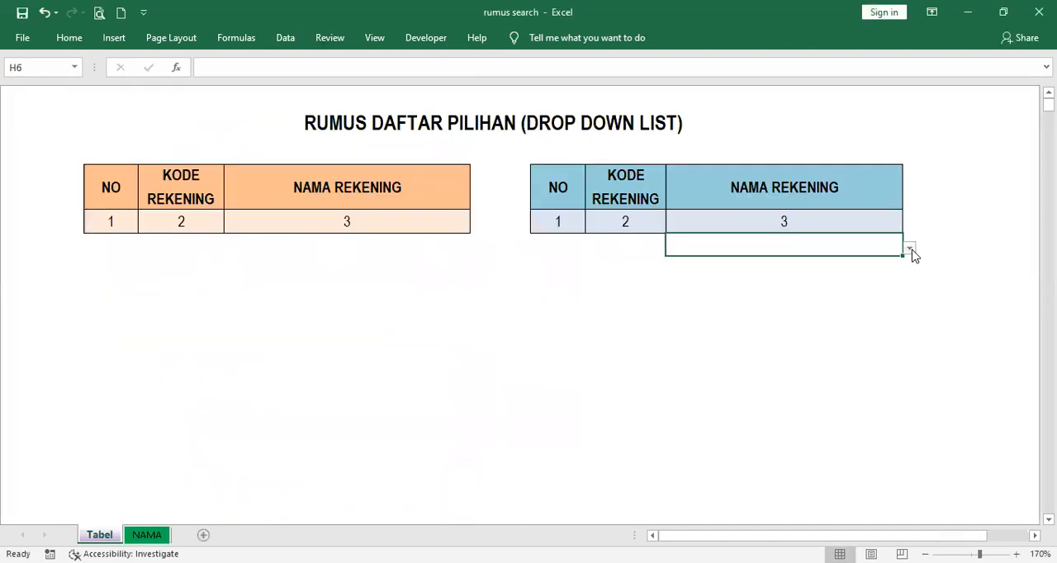
Look through the drop-down list in H6 and copy the cell into the rows below it in the blue table
left_click(910, 248)
left_click_drag(906, 305, 904, 270)
left_click(942, 258)
key("ctrl+c")
key("Down")
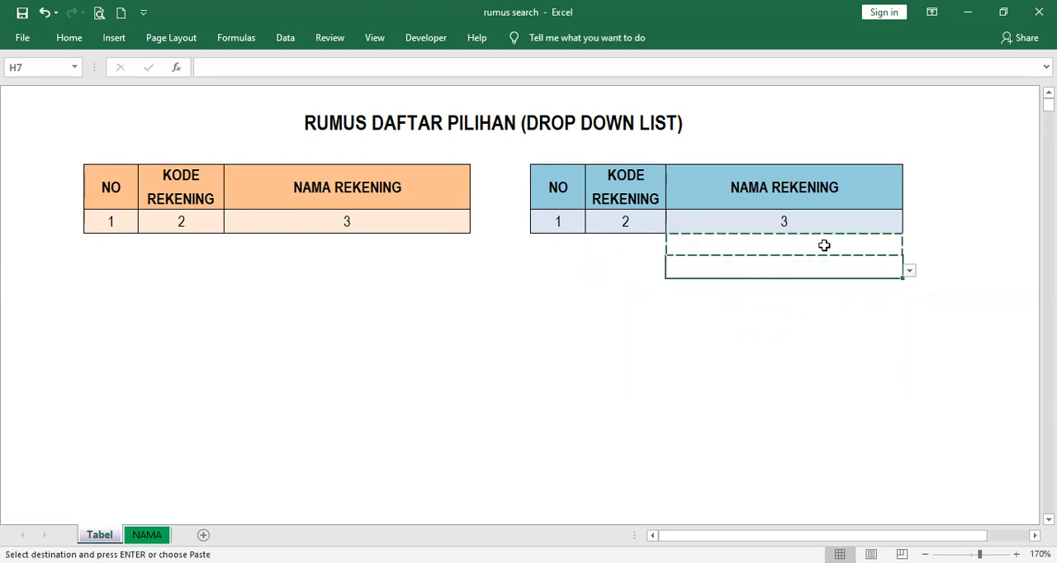
key("shift+Page_Down")
key("shift+Page_Down")
key("shift+Page_Down")
key("shift+Page_Down")
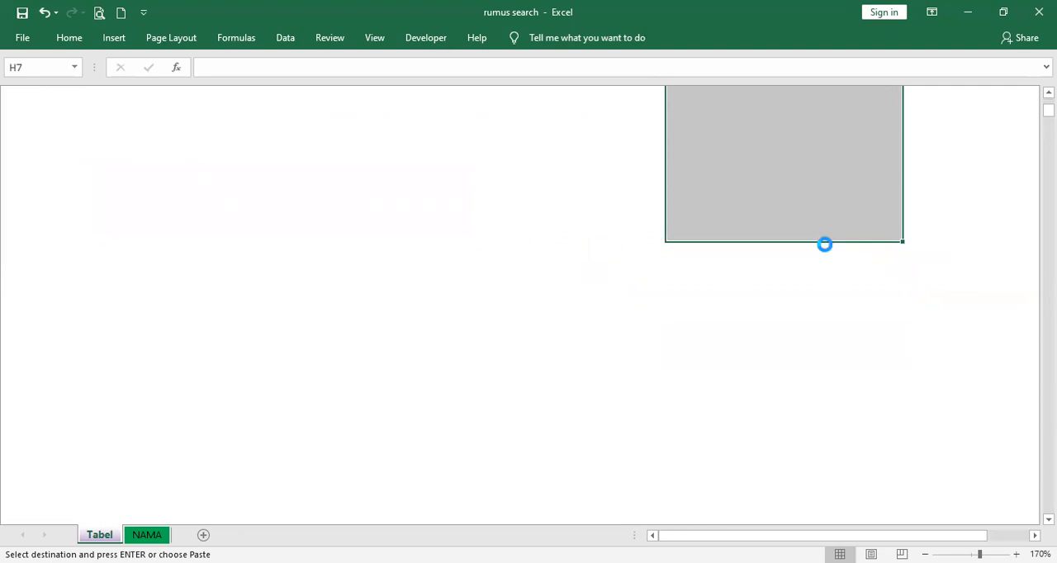
key("ctrl+v")
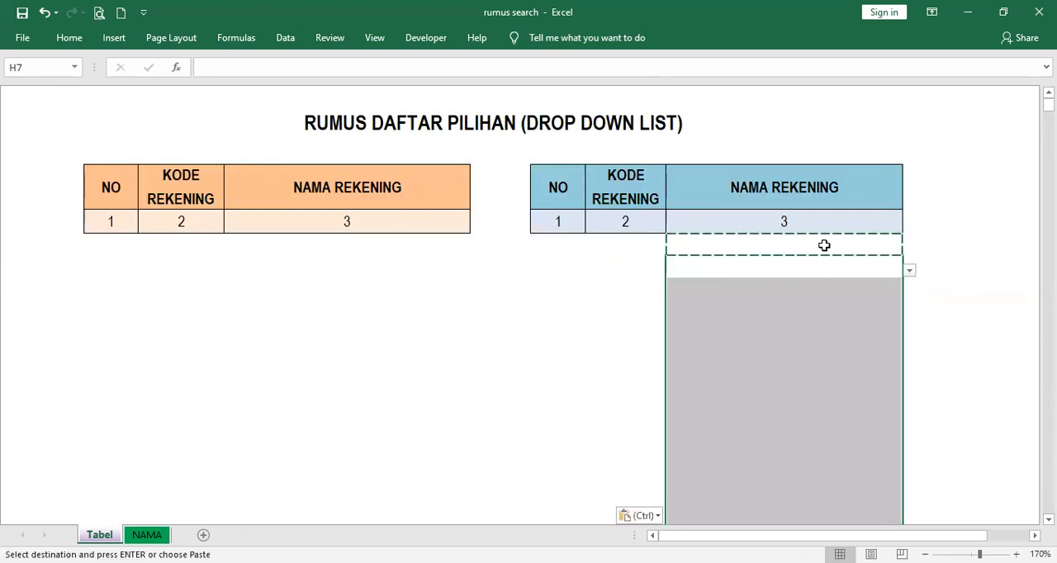
Check the formula in F7 on the Tabel sheet and the CELL formula in F1 on the NAMA sheet
left_click(561, 274)
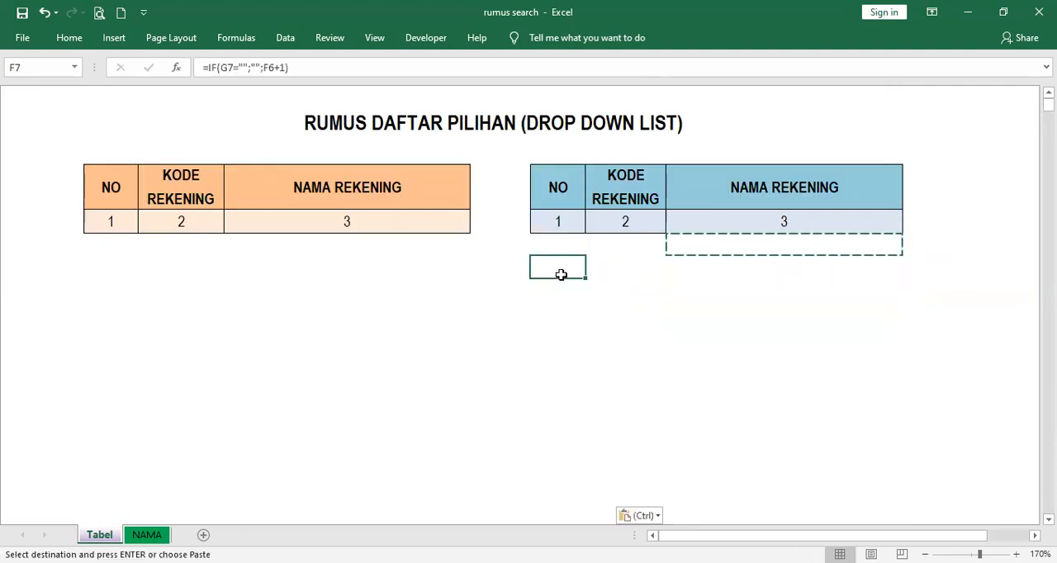
key("F2")
left_click(389, 245)
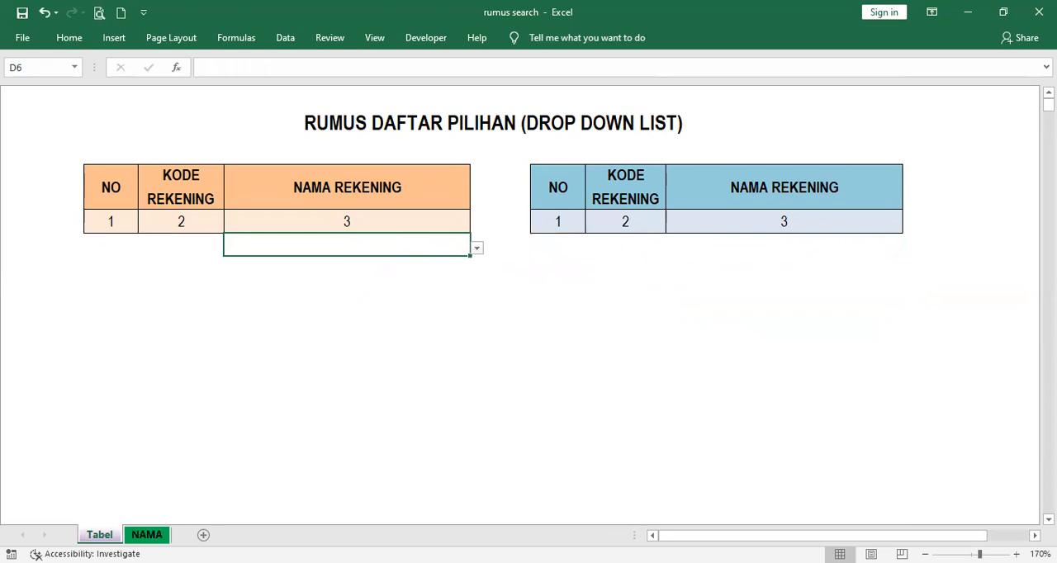
left_click(147, 534)
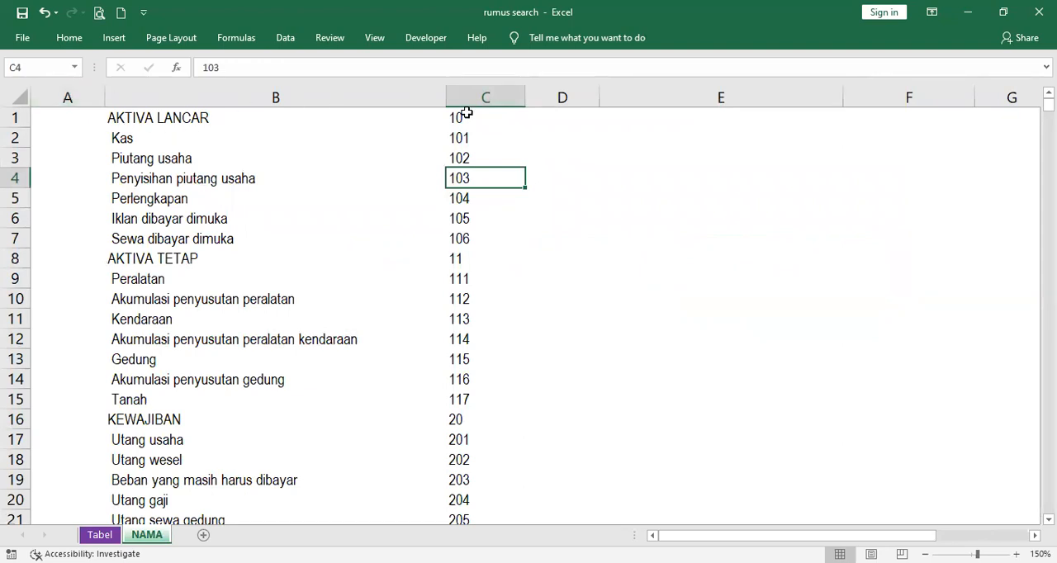
left_click(908, 117)
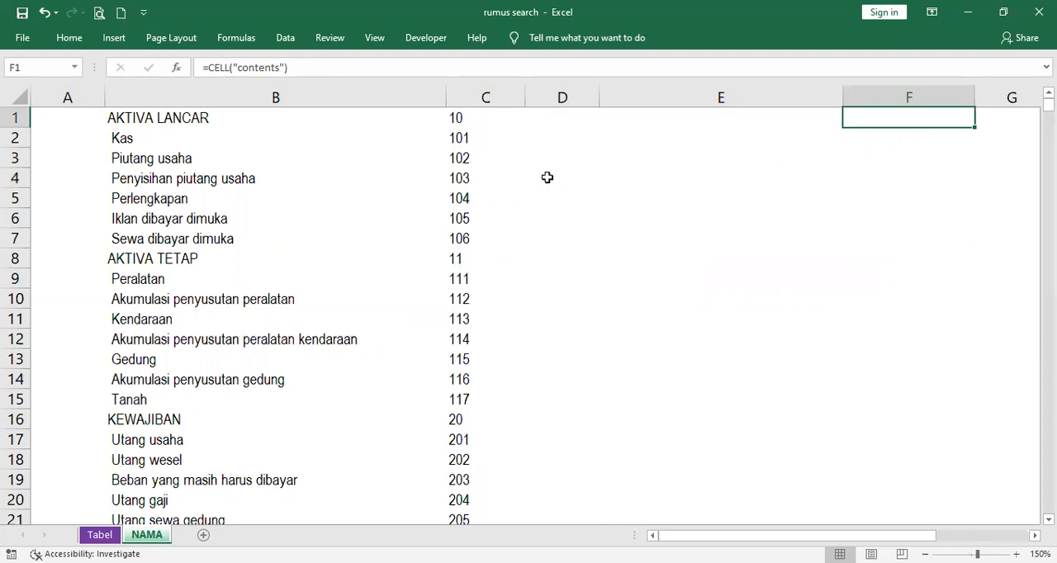
Fill the ISERROR/SEARCH formula from A1 down to A38 on the NAMA sheet and save the workbook
left_click(70, 117)
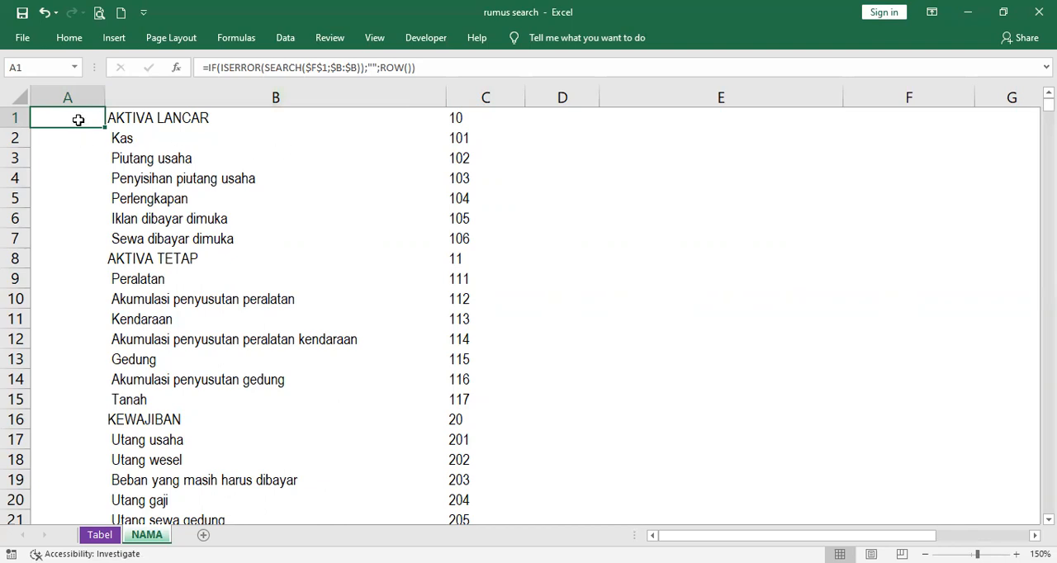
mouse_move(105, 129)
left_mouse_down()
mouse_move(107, 525)
mouse_move(104, 339)
mouse_move(100, 349)
left_mouse_up()
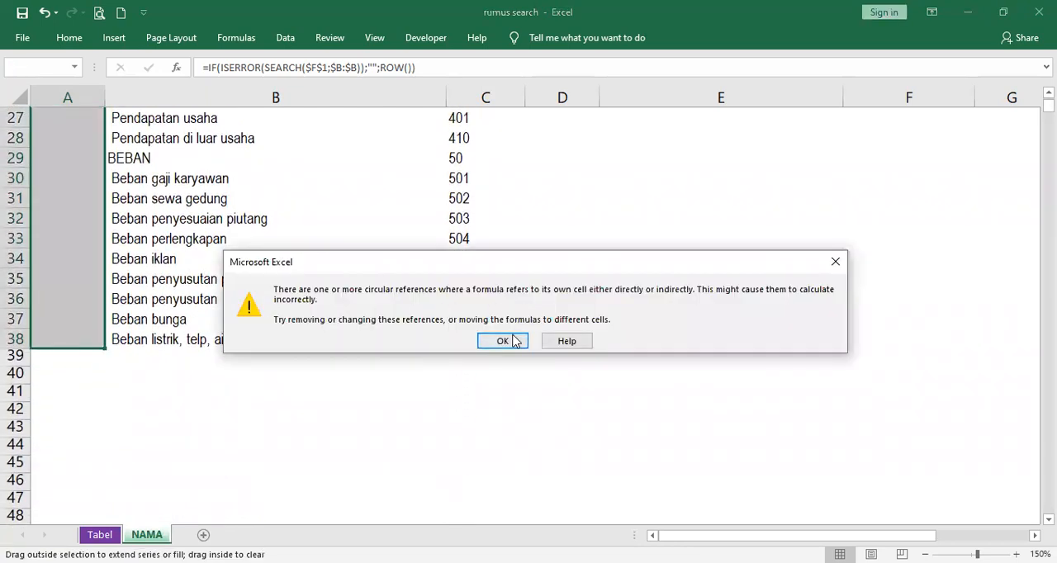
left_click(502, 341)
scroll(265, 190, "up", 2)
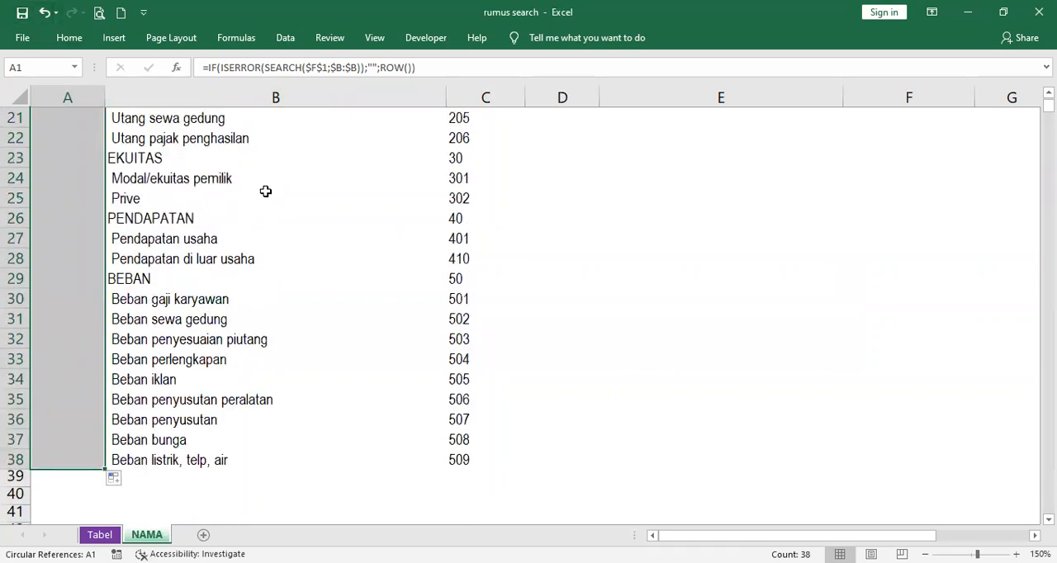
scroll(265, 191, "up", 7)
left_click(22, 12)
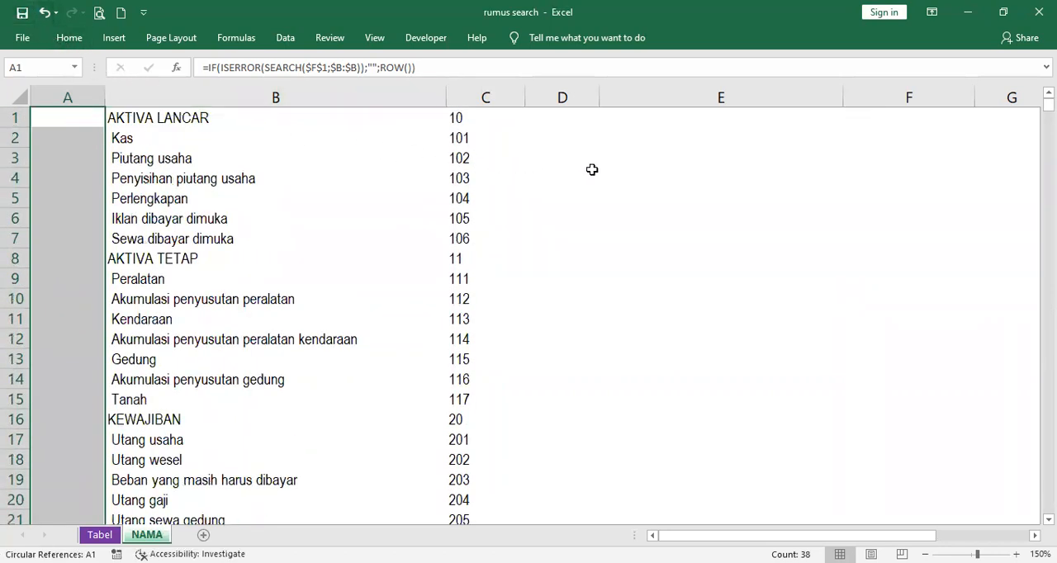
Fill the IFERROR/SMALL formula from D1 down to D38 and save the workbook
left_click(577, 118)
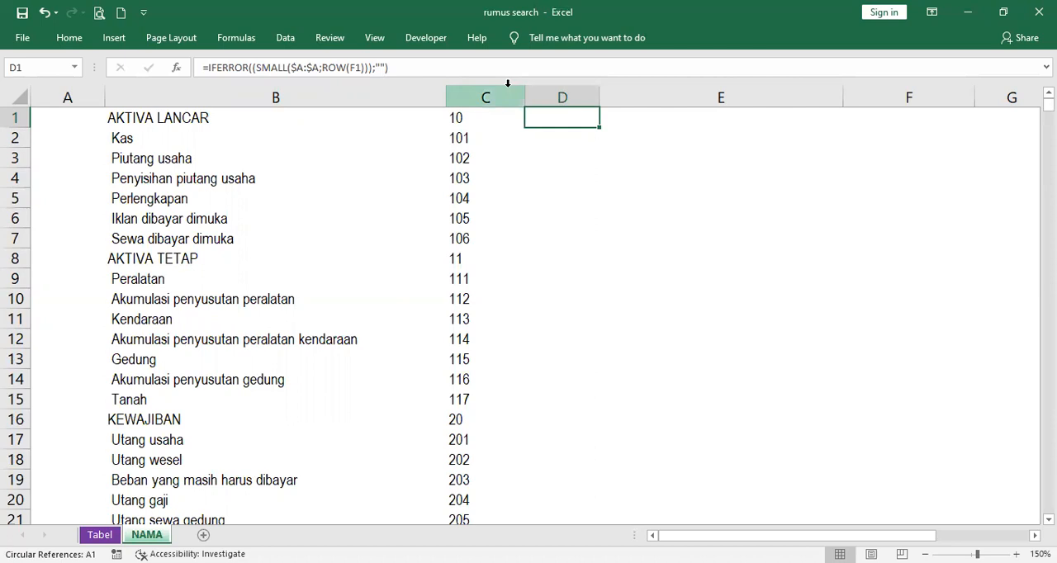
left_click_drag(600, 128, 588, 225)
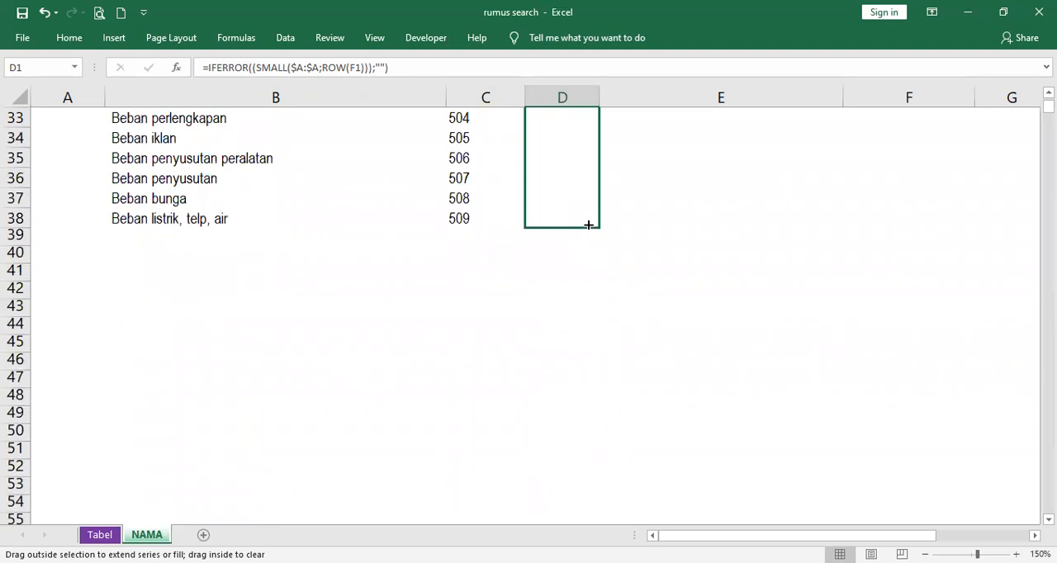
left_click_drag(588, 225, 587, 223)
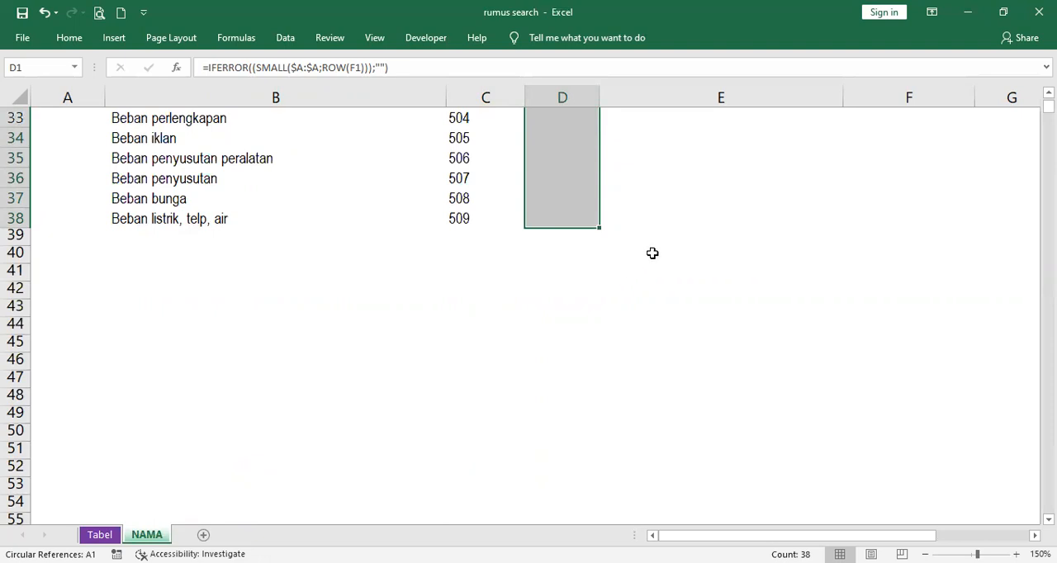
scroll(652, 252, "up", 7)
scroll(654, 252, "up", 4)
left_click(22, 12)
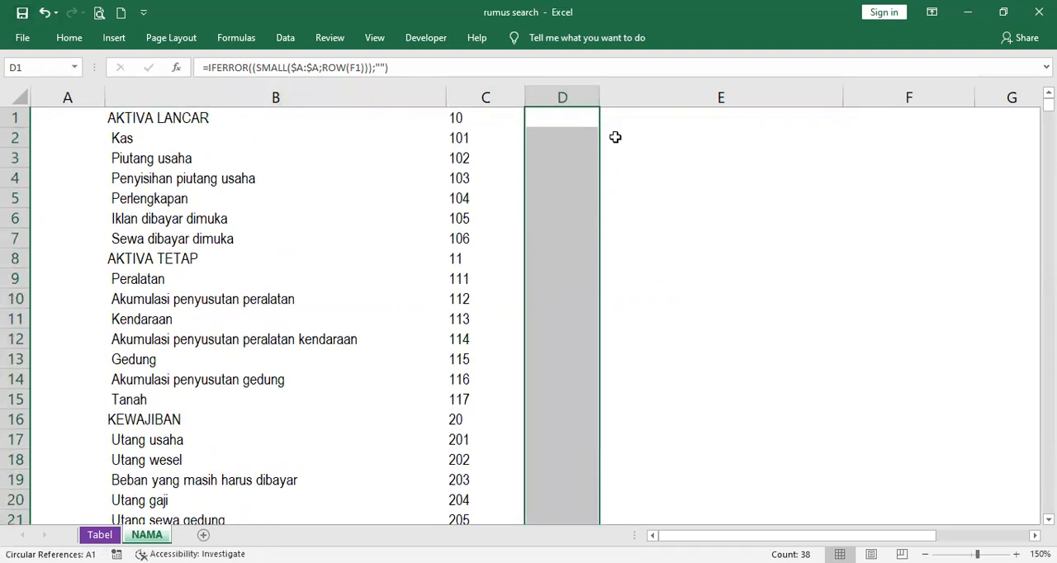
Fill the VLOOKUP formula from E1 down to E38 and save the workbook
left_click(751, 117)
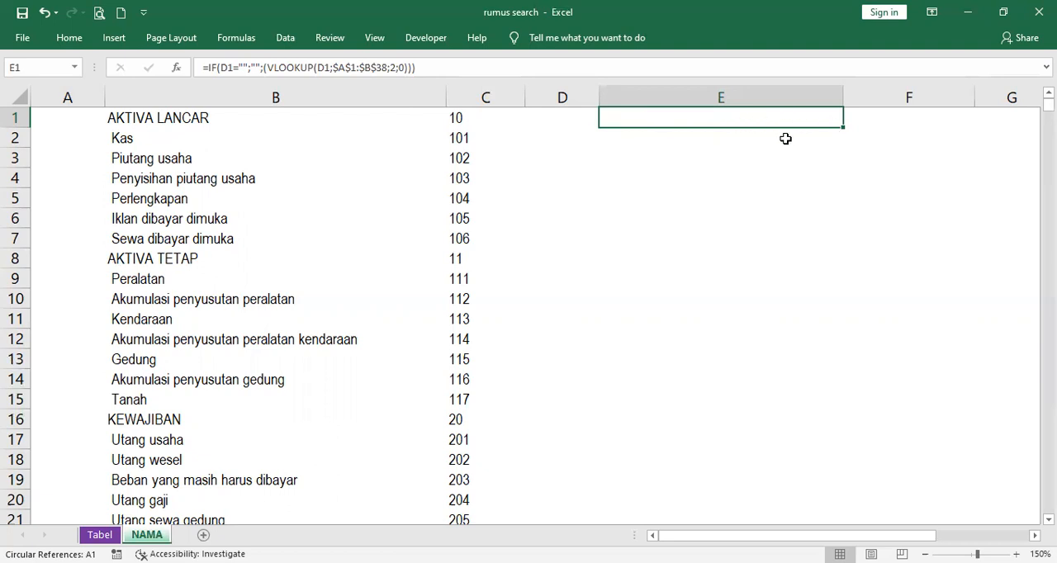
mouse_move(843, 129)
left_mouse_down()
mouse_move(834, 534)
mouse_move(834, 401)
left_mouse_up()
left_click(22, 13)
left_click(21, 13)
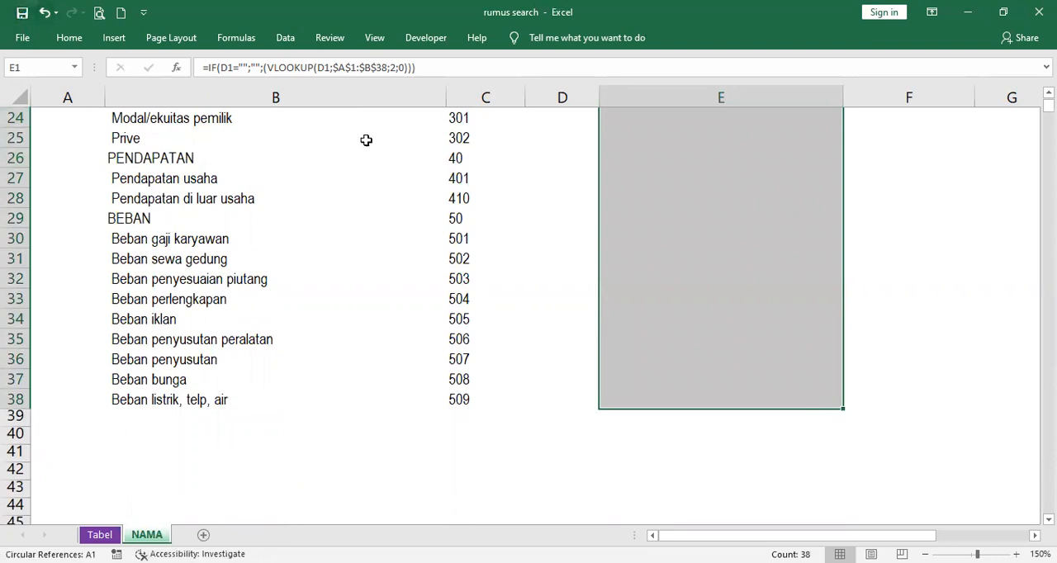
scroll(550, 245, "up", 8)
left_click(549, 220)
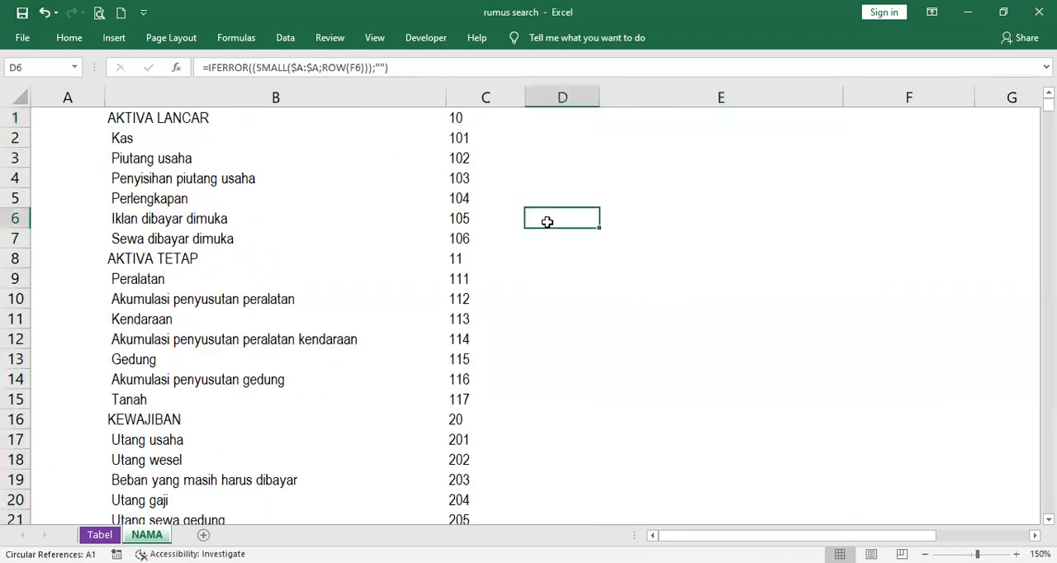
Apply List data validation with the source =NAMA!$E:$E to D6 on the Tabel sheet
left_click(105, 535)
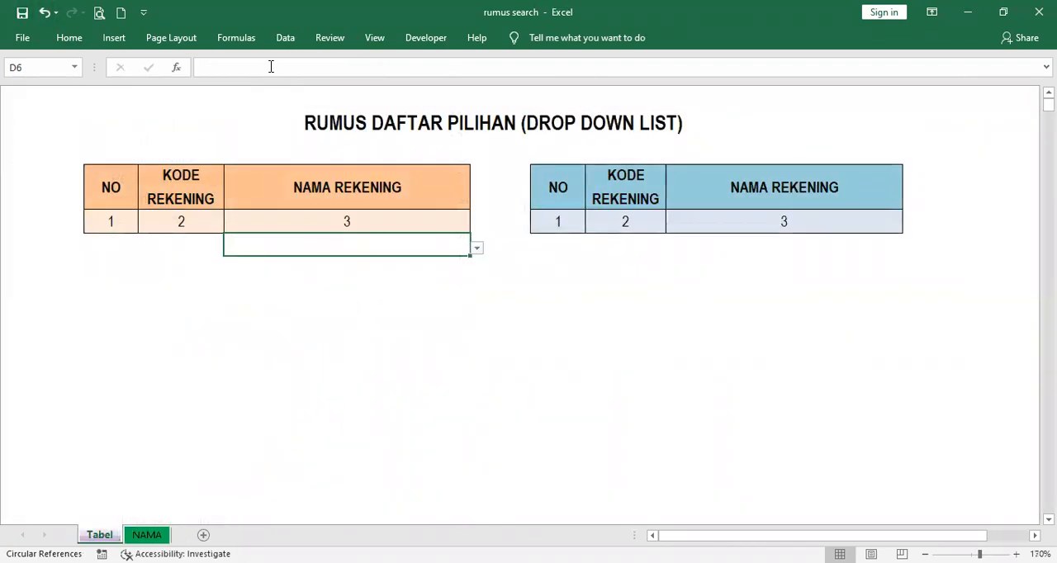
left_click(285, 37)
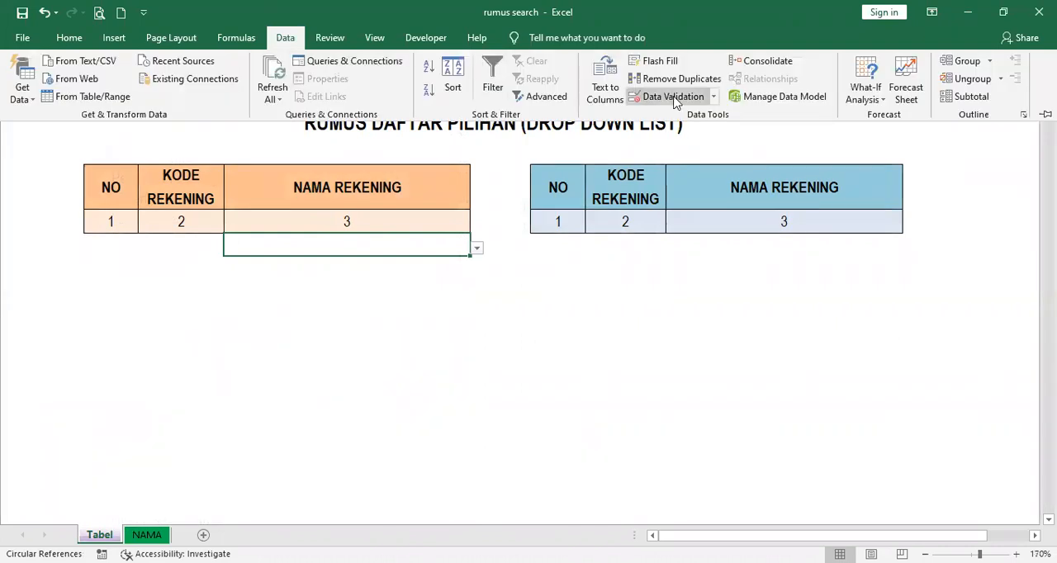
left_click(674, 97)
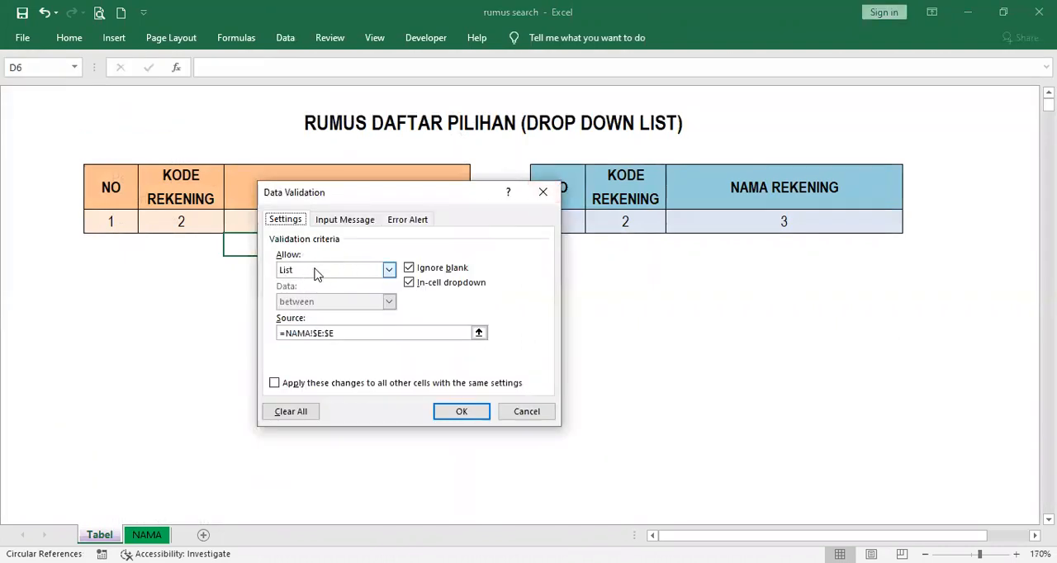
left_click(392, 273)
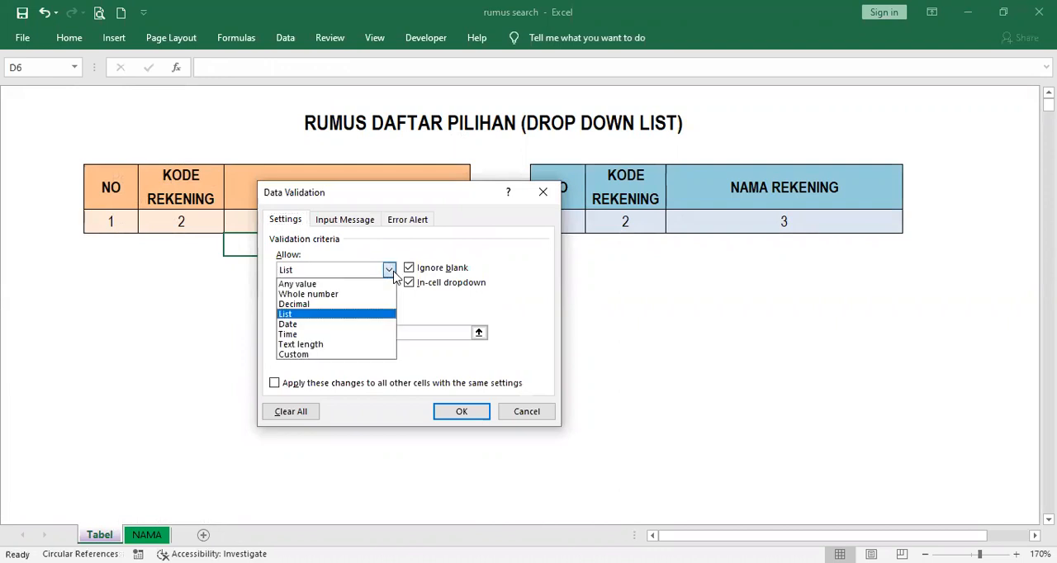
left_click(351, 312)
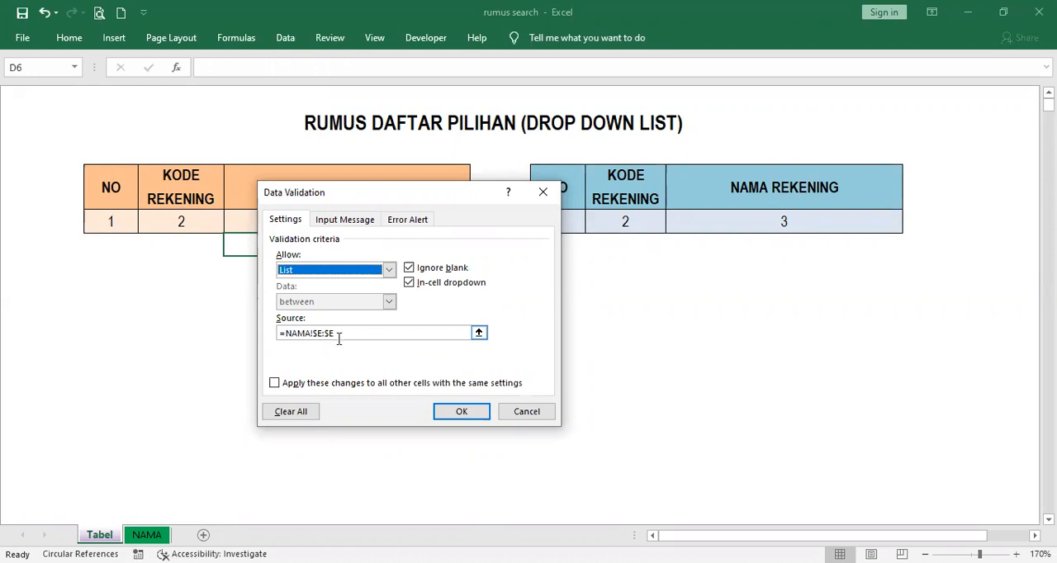
left_click(472, 418)
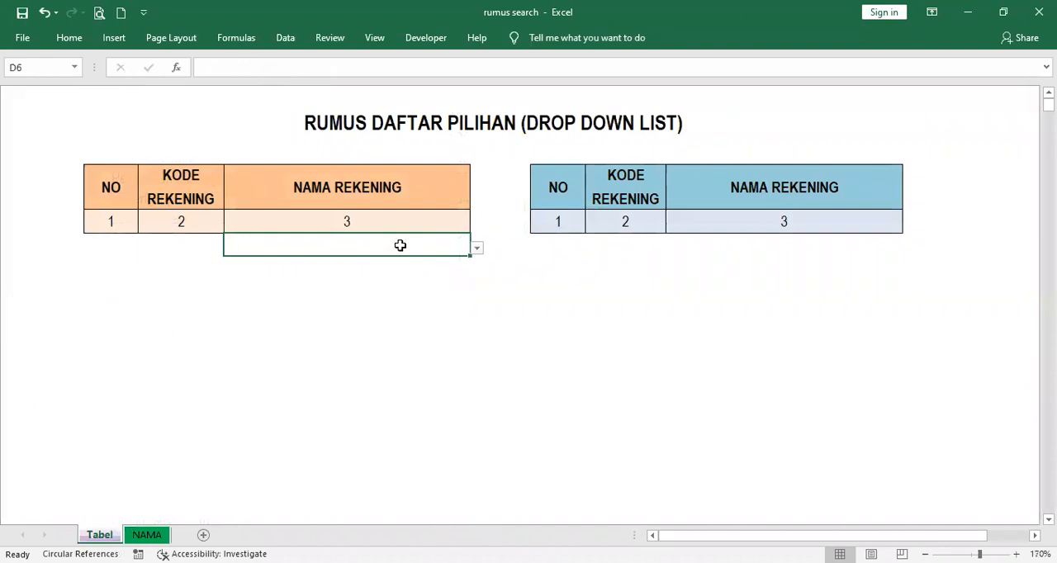
Copy D6 with its drop-down list into the rows from D7 downward in the orange table
key("ctrl+c")
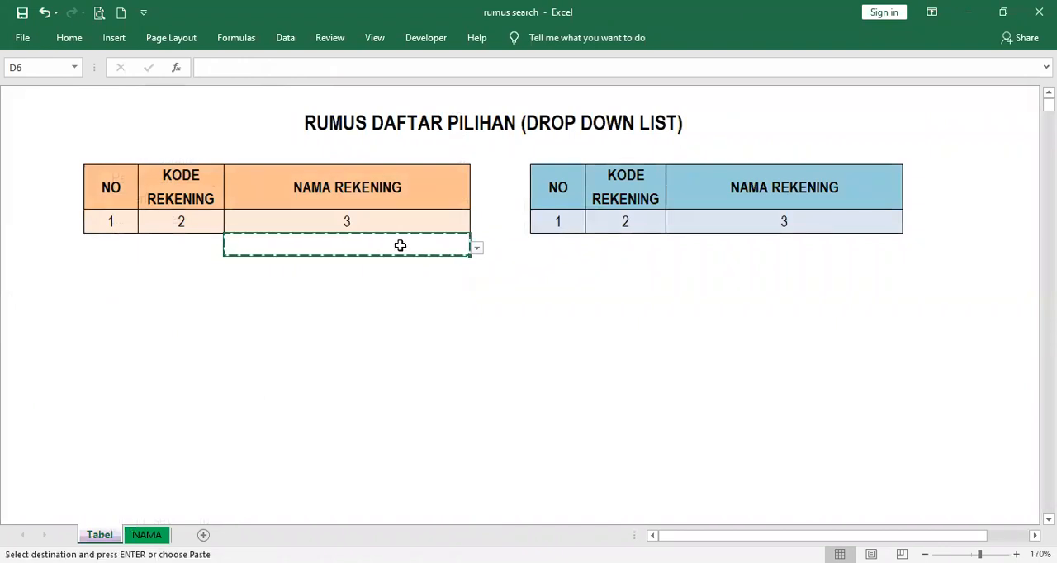
key("Down")
key("shift+Down")
key("shift+Down")
key("shift+Down")
key("shift+Down")
key("shift+Down")
key("shift+Down")
key("shift+Down")
key("shift+Down")
key("shift+Down")
key("shift+Down")
key("shift+Down")
key("shift+Down")
key("shift+Down")
key("shift+Down")
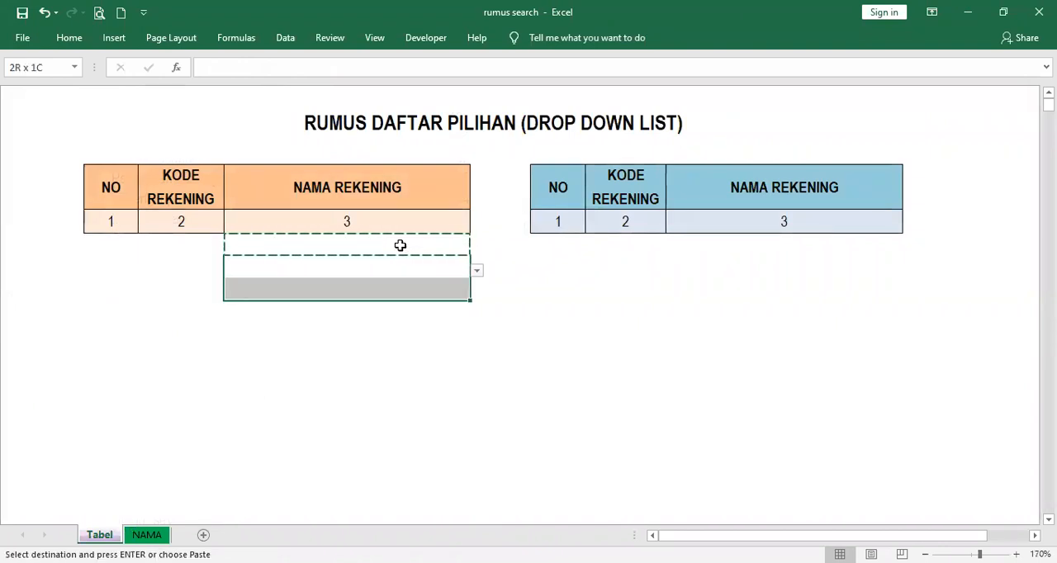
key("shift+Down")
key("shift+Down")
key("shift+Down")
key("shift+Down")
key("shift+Down")
key("shift+Down")
key("shift+Down")
key("shift+Down")
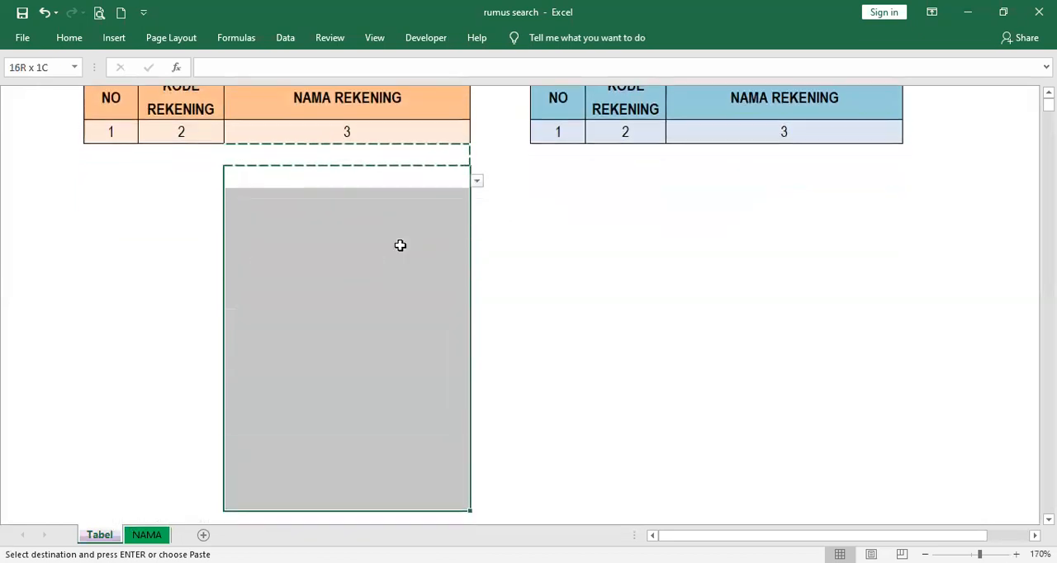
key("shift+Down")
key("shift+Down")
key("shift+Down")
key("shift+Down")
key("shift+Down")
key("shift+Down")
key("shift+Down")
key("shift+Down")
key("shift+Down")
key("shift+Down")
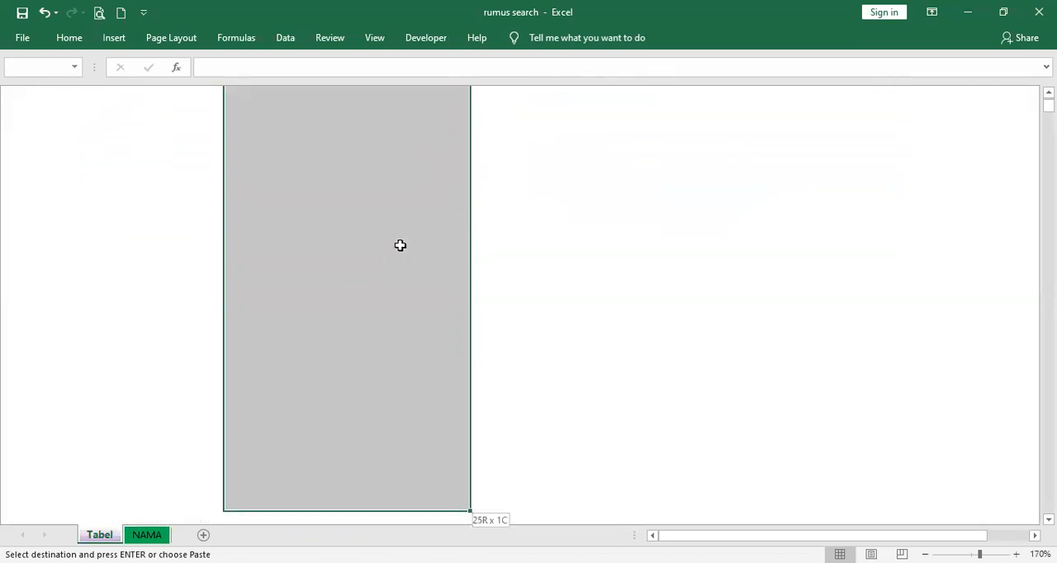
key("shift+Down")
key("shift+Down")
key("shift+Down")
key("shift+Down")
key("shift+Down")
key("shift+Down")
key("shift+Down")
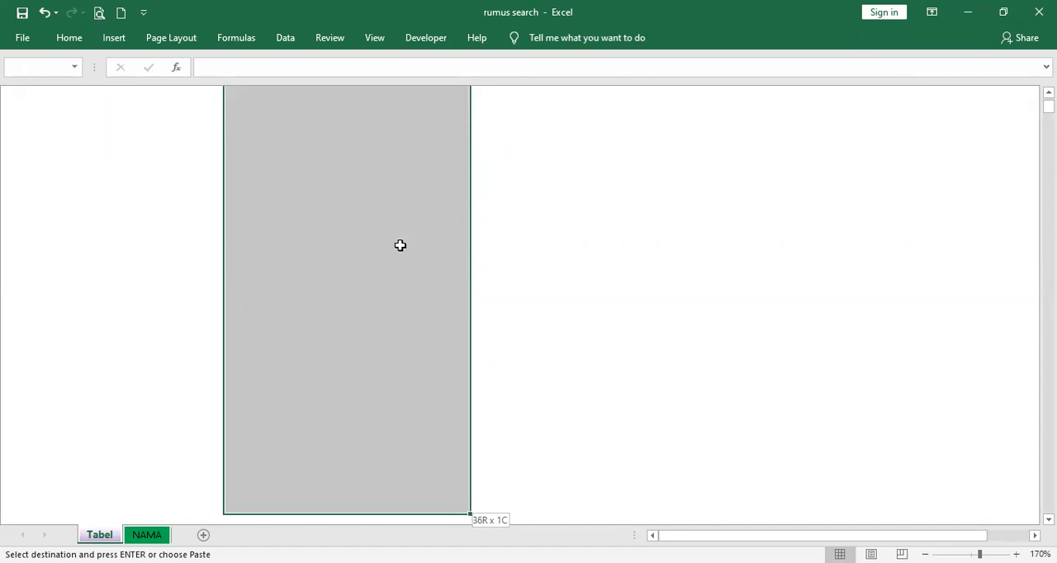
key("ctrl+v")
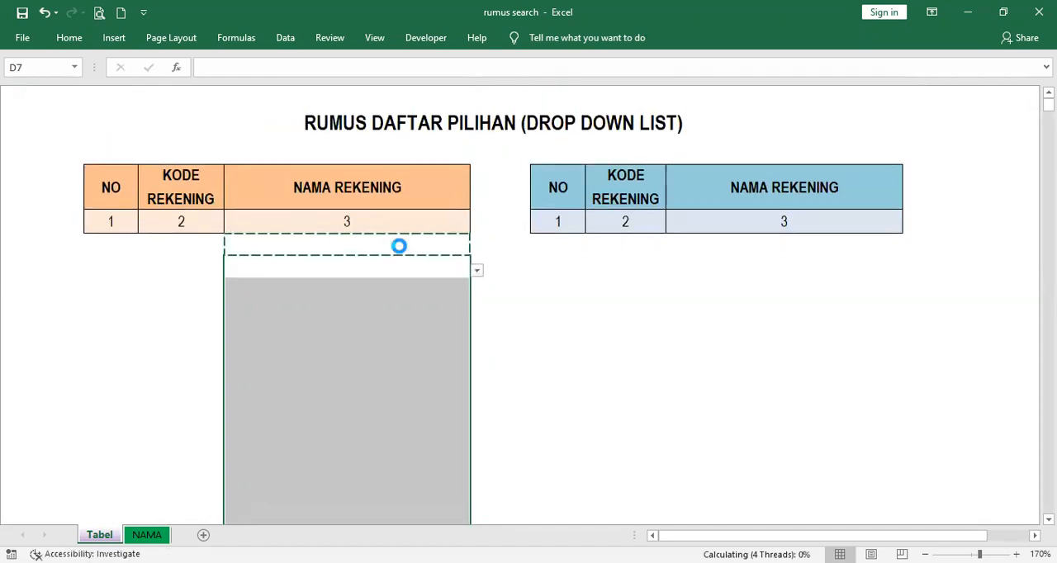
left_click(413, 244)
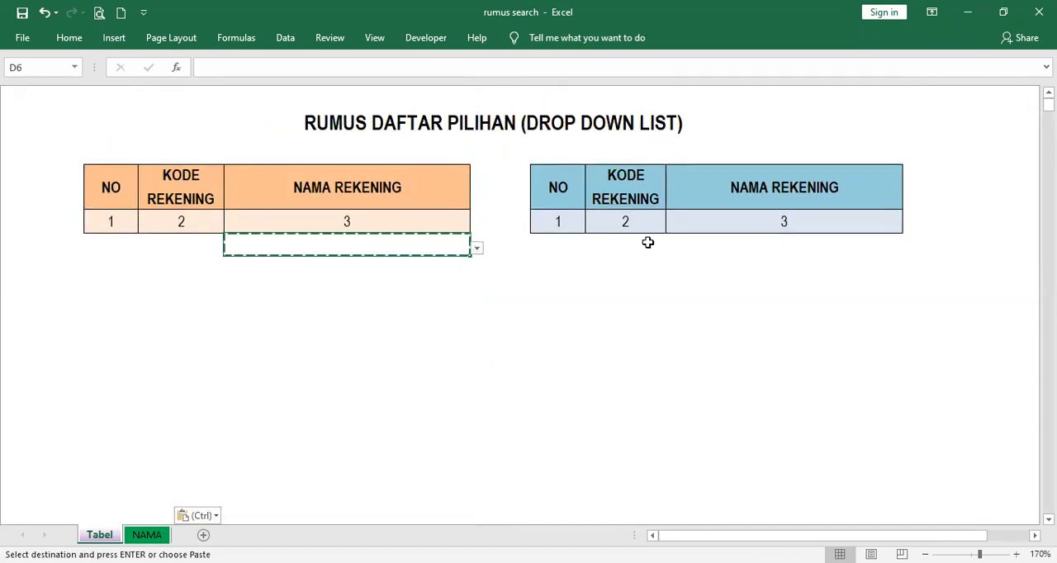
key("F2")
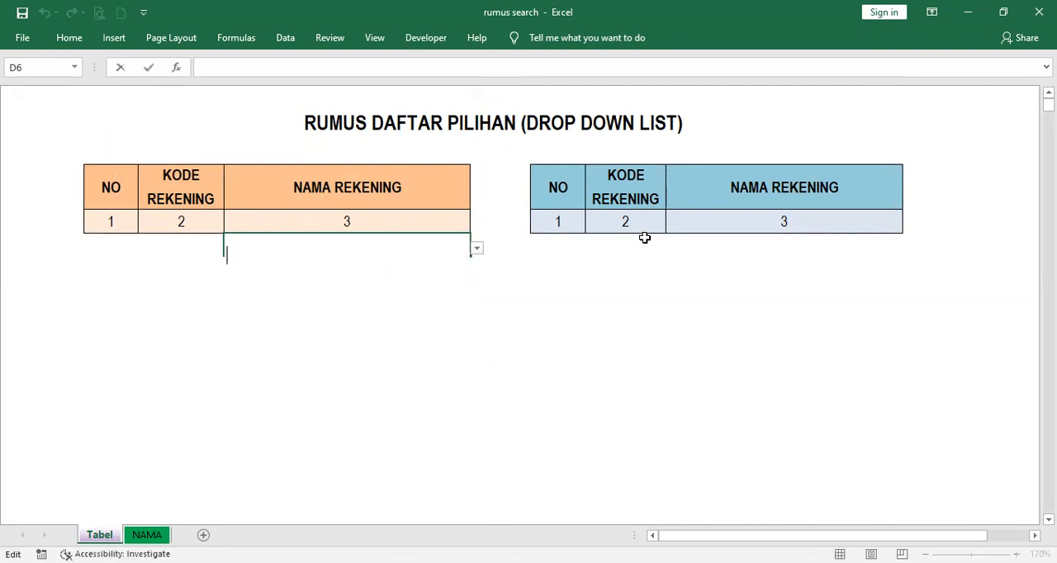
Choose Beban sewa gedung from the ordinary drop-down list in H6 of the blue table
left_click(644, 237)
left_click(758, 244)
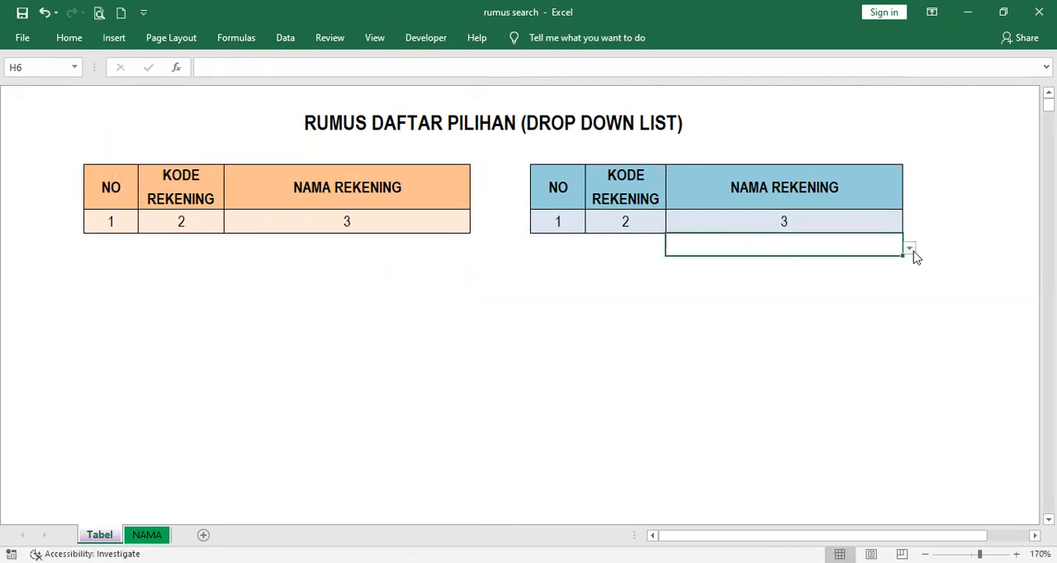
left_click(910, 249)
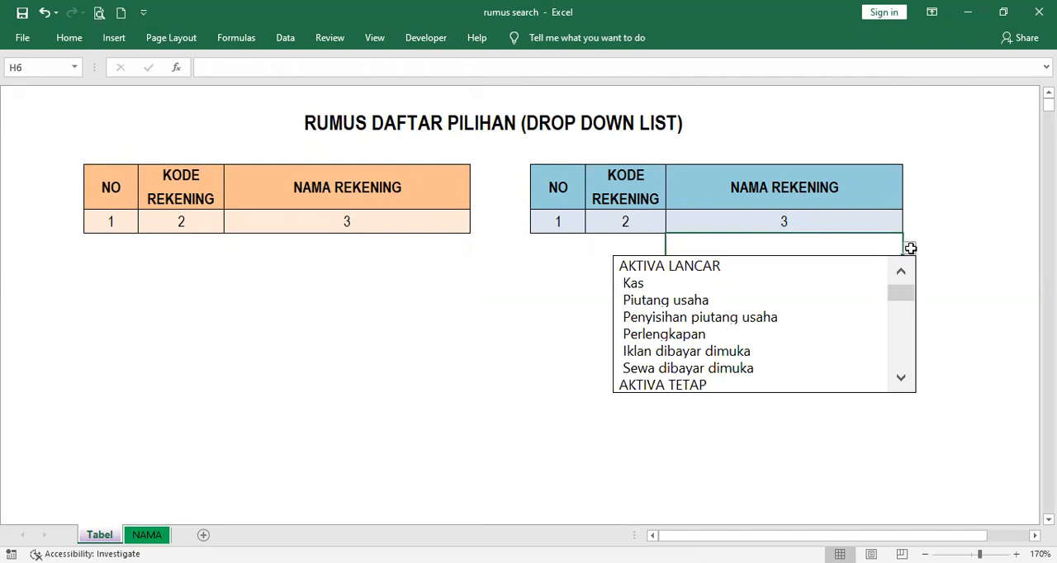
left_click(906, 334)
left_click(906, 337)
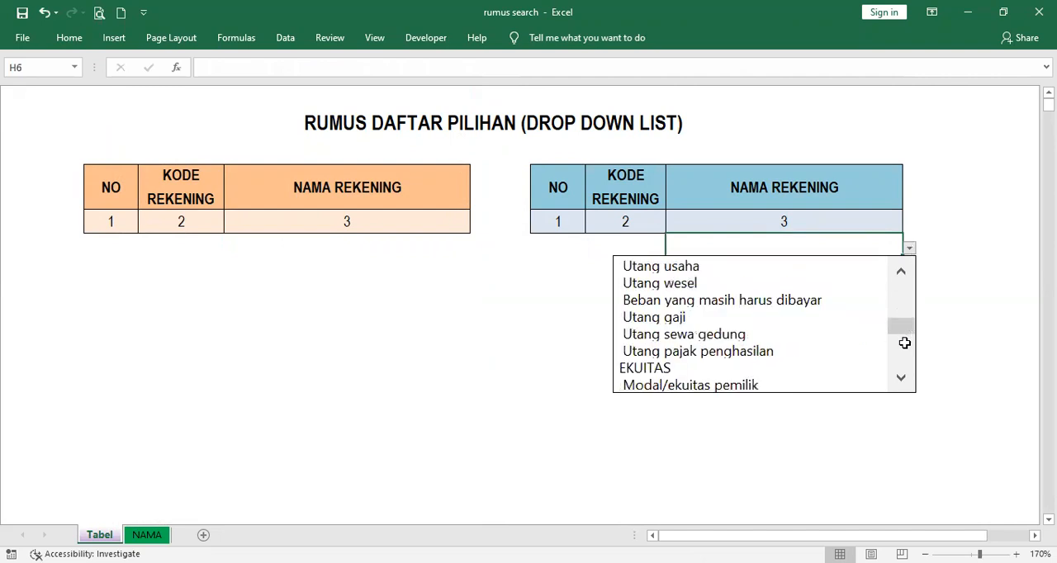
left_click(905, 343)
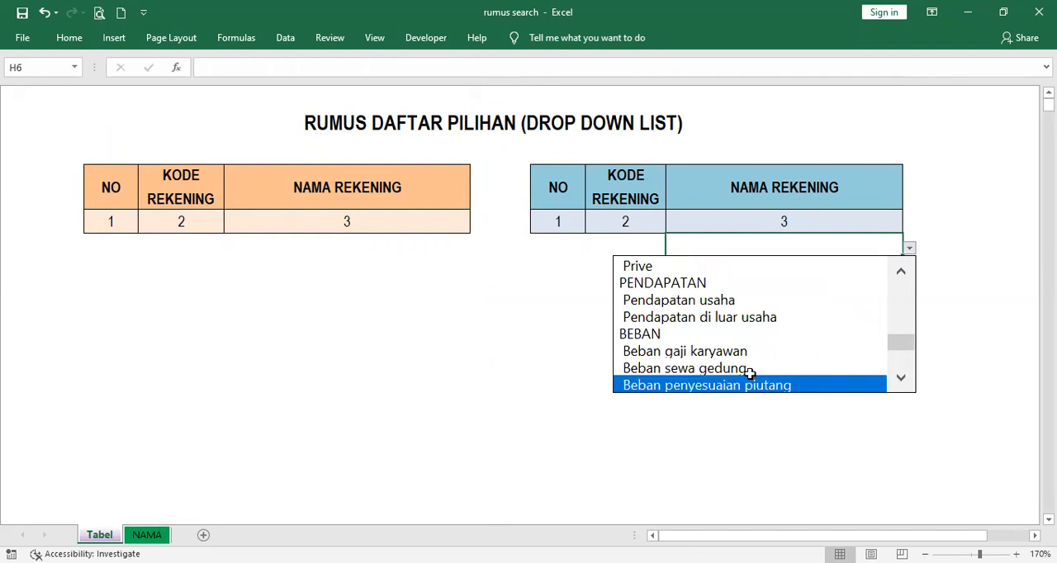
left_click(906, 376)
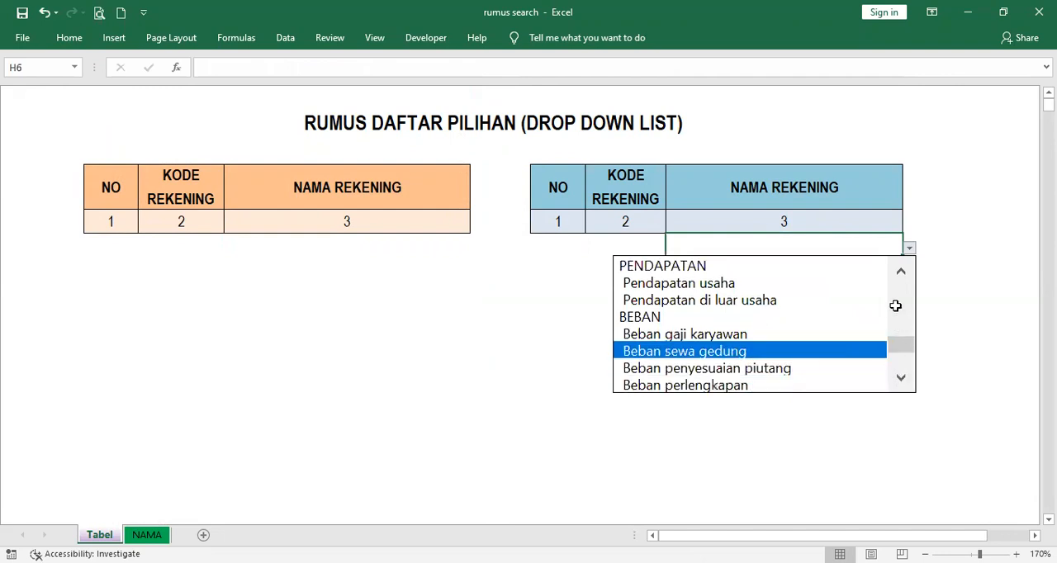
left_click(900, 271)
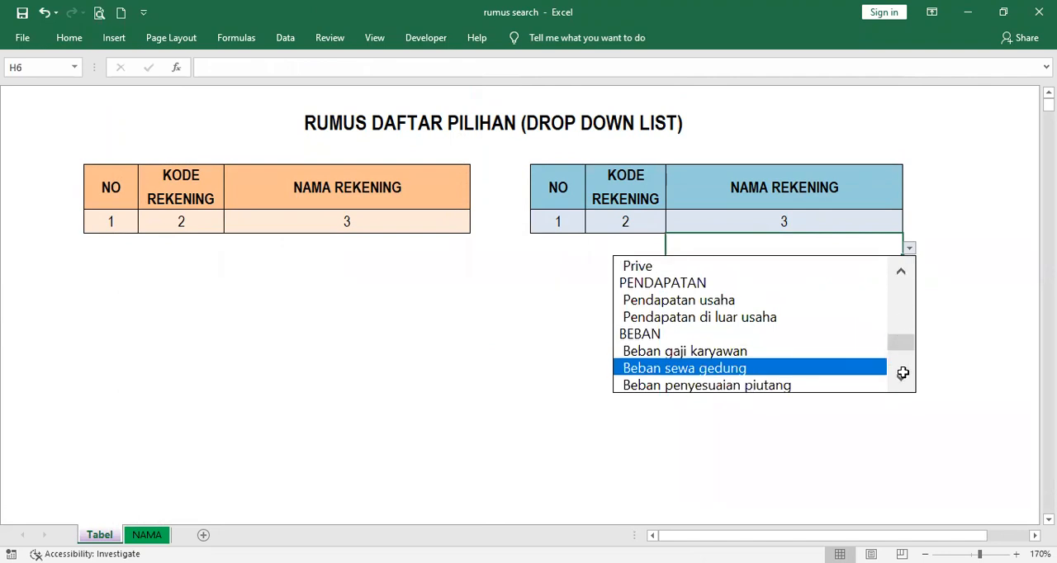
left_click(829, 372)
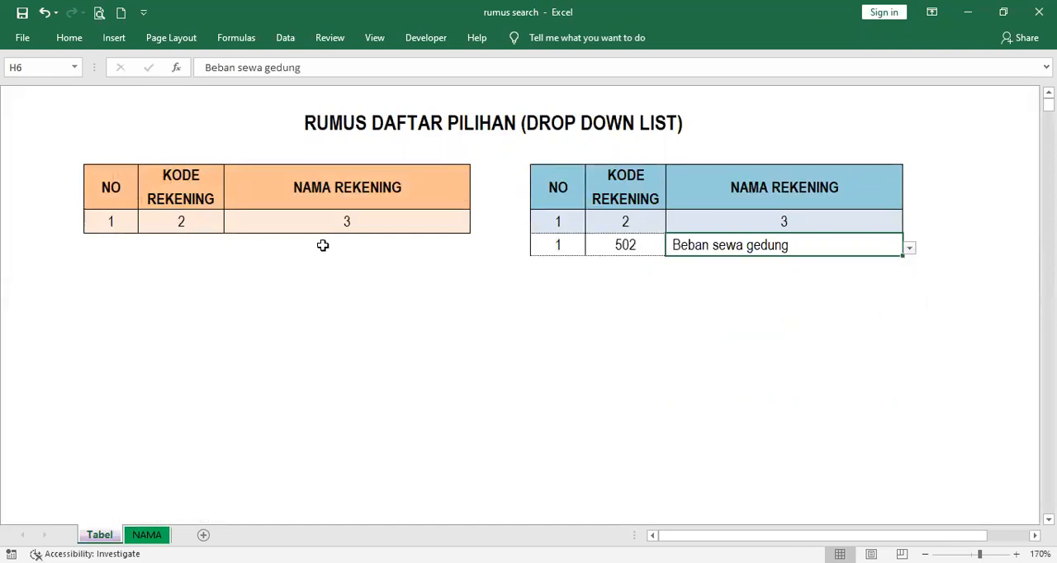
Filter the searchable drop-down list in D6 with the keyword GEDUNG and choose Beban sewa gedung
left_click(323, 245)
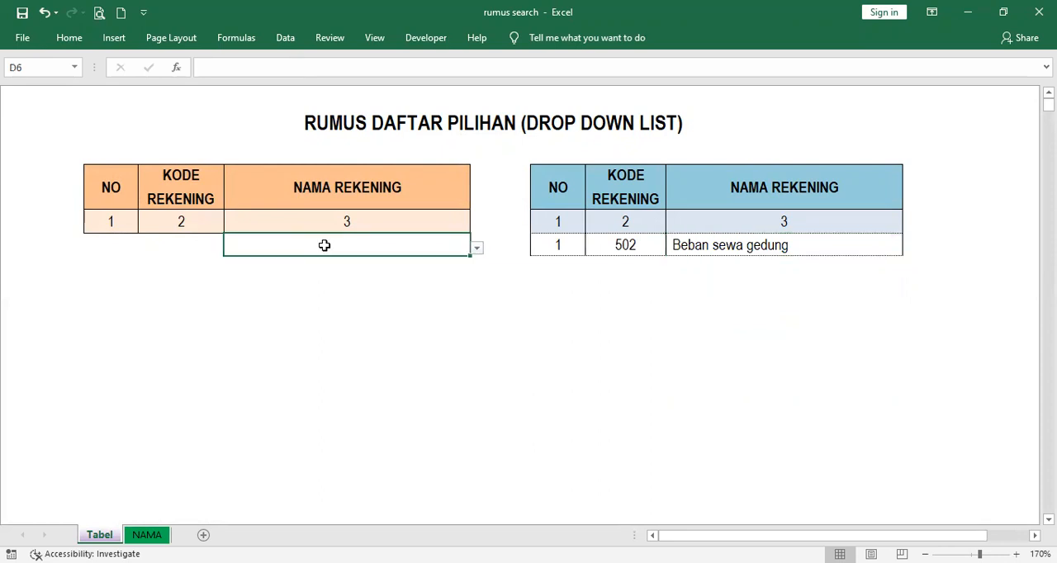
type("GEDUNG")
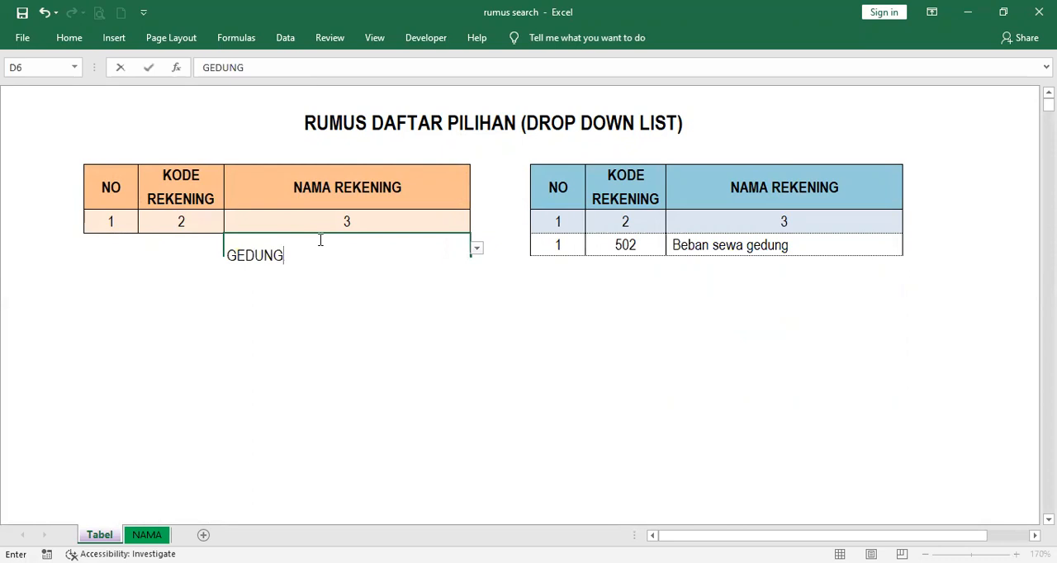
left_click(479, 252)
left_click(477, 247)
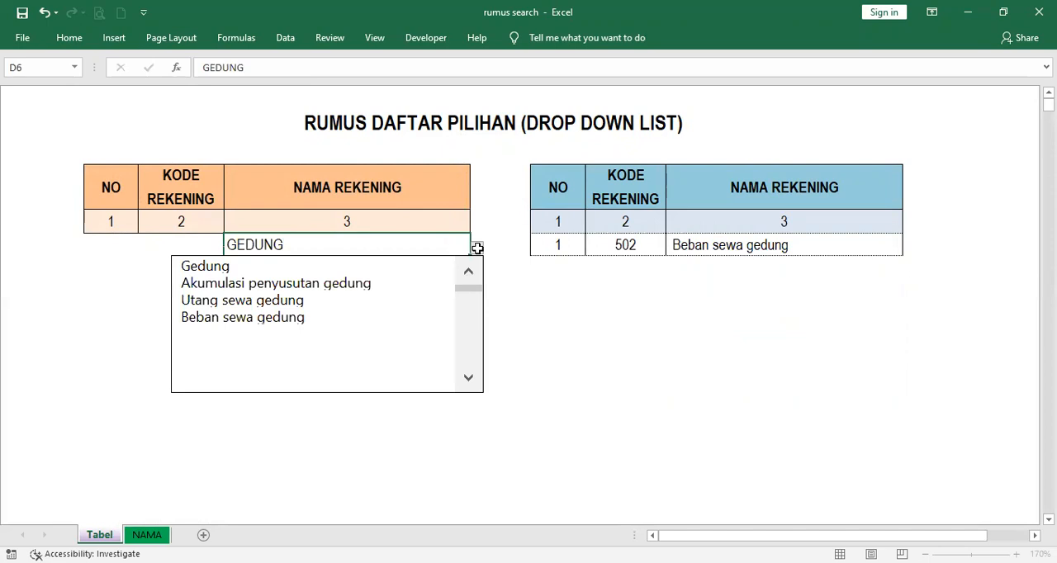
left_click(356, 319)
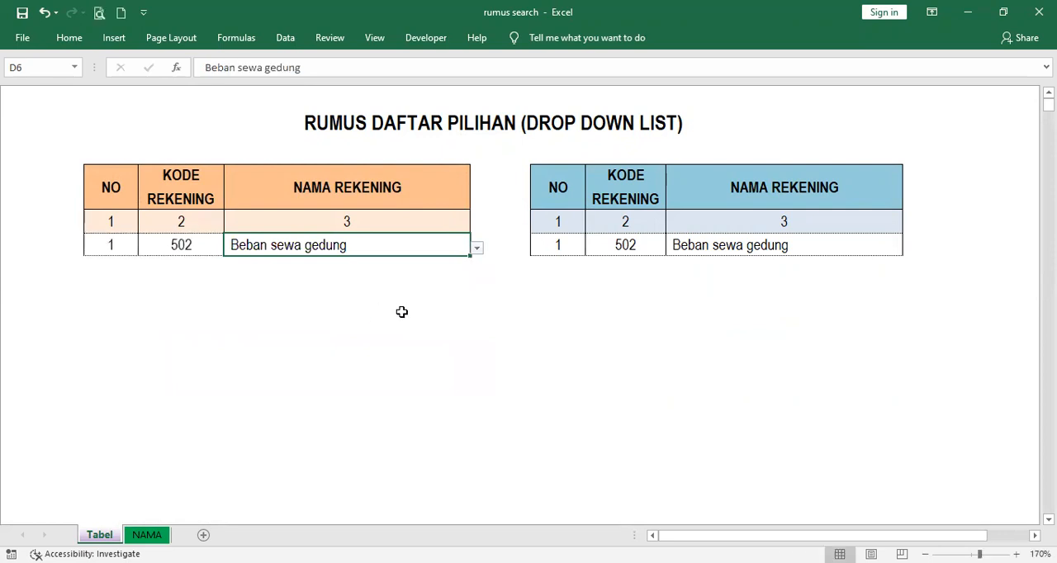
Choose Beban penyusutan peralatan from the ordinary drop-down list in H7 of the blue table
left_click(731, 266)
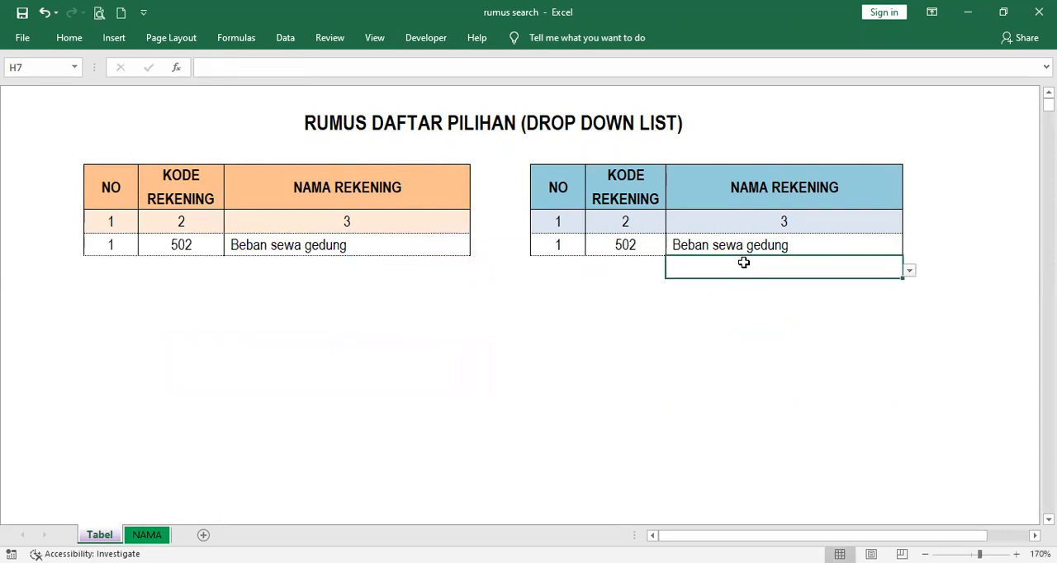
left_click(910, 271)
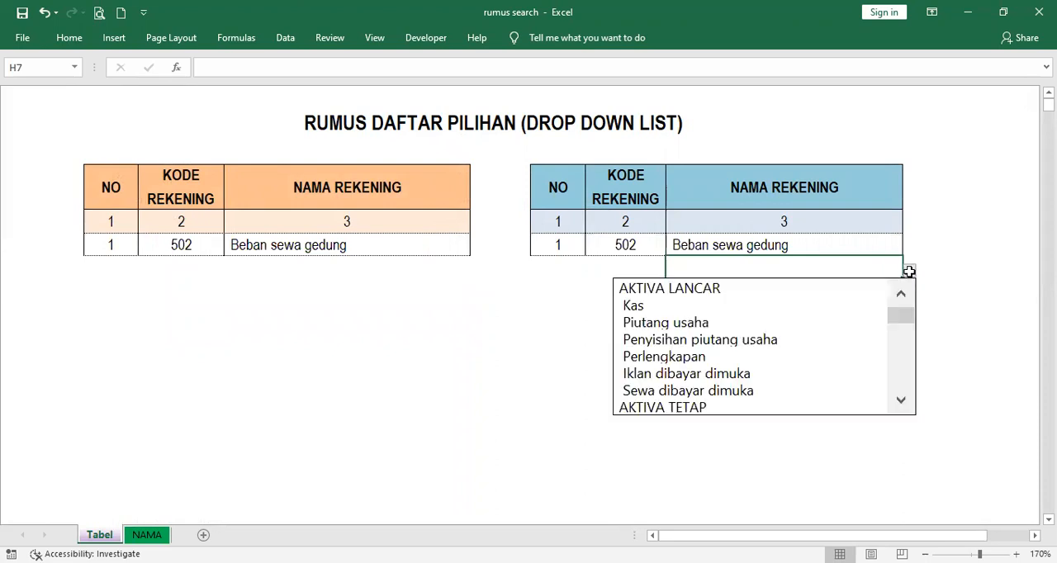
left_click(902, 405)
left_click(902, 405)
left_click(901, 405)
left_click(901, 405)
left_click(901, 404)
left_click(901, 405)
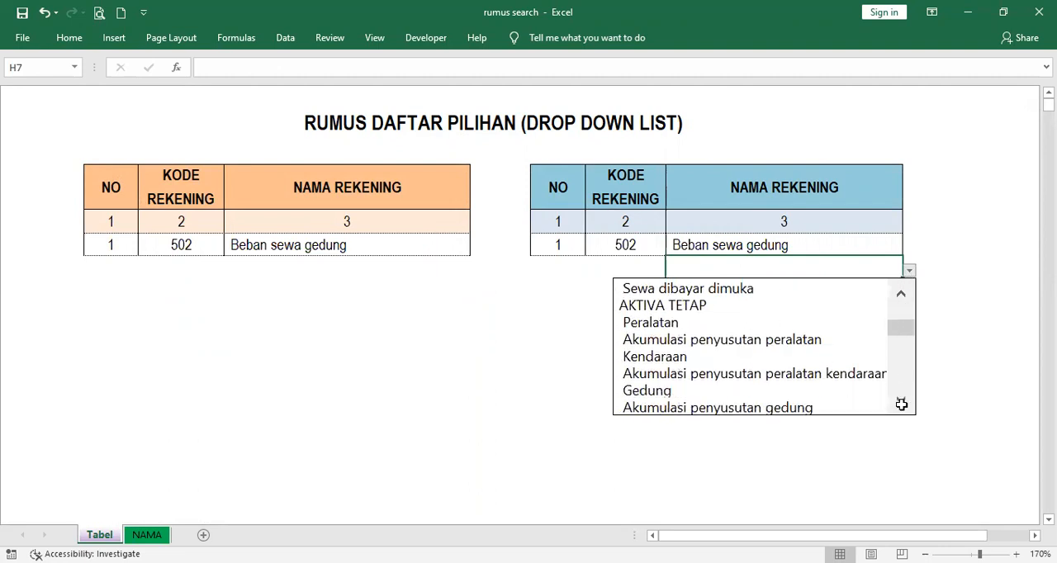
left_click(901, 405)
left_click(901, 404)
left_click(901, 404)
left_click(901, 405)
left_click(901, 404)
left_click(901, 404)
left_click(901, 405)
left_click(901, 405)
left_click(901, 405)
left_click(901, 405)
left_click(901, 405)
left_click(901, 404)
left_click(901, 405)
left_click(902, 404)
left_click(901, 405)
left_click(901, 405)
left_click(902, 405)
left_click(901, 405)
left_click(901, 404)
left_click(901, 405)
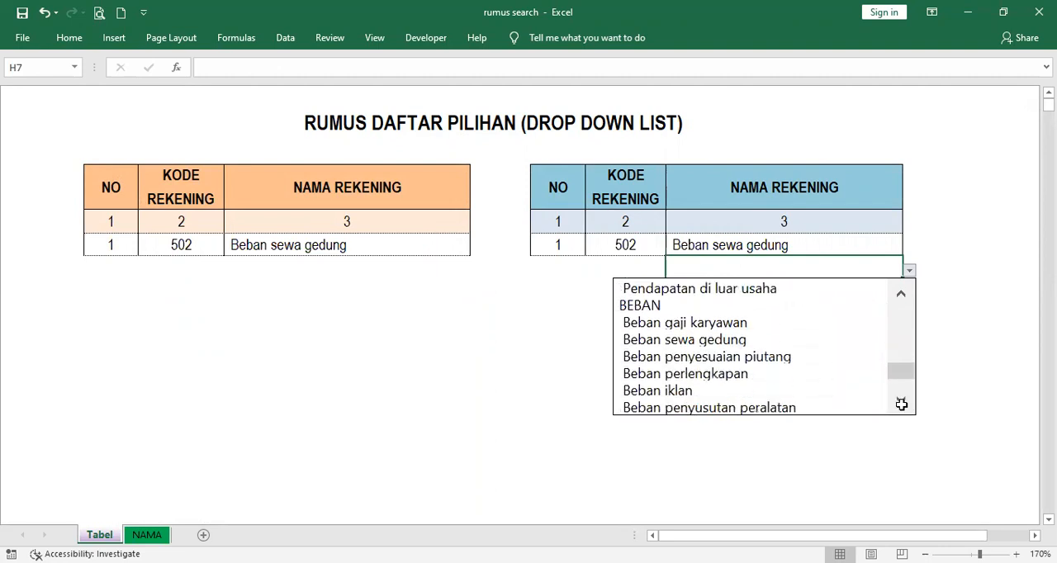
left_click(901, 404)
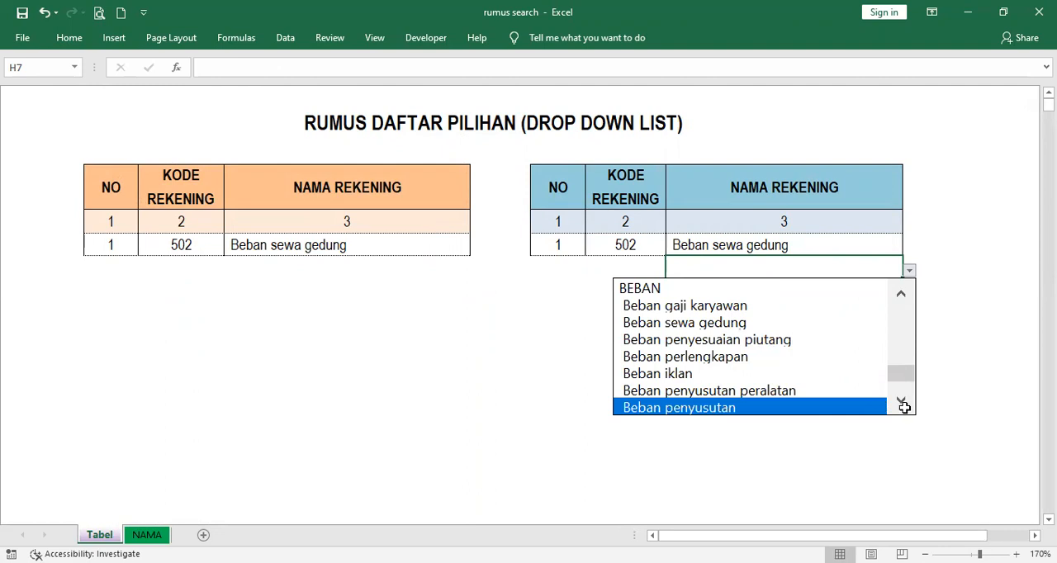
left_click(902, 406)
left_click(903, 405)
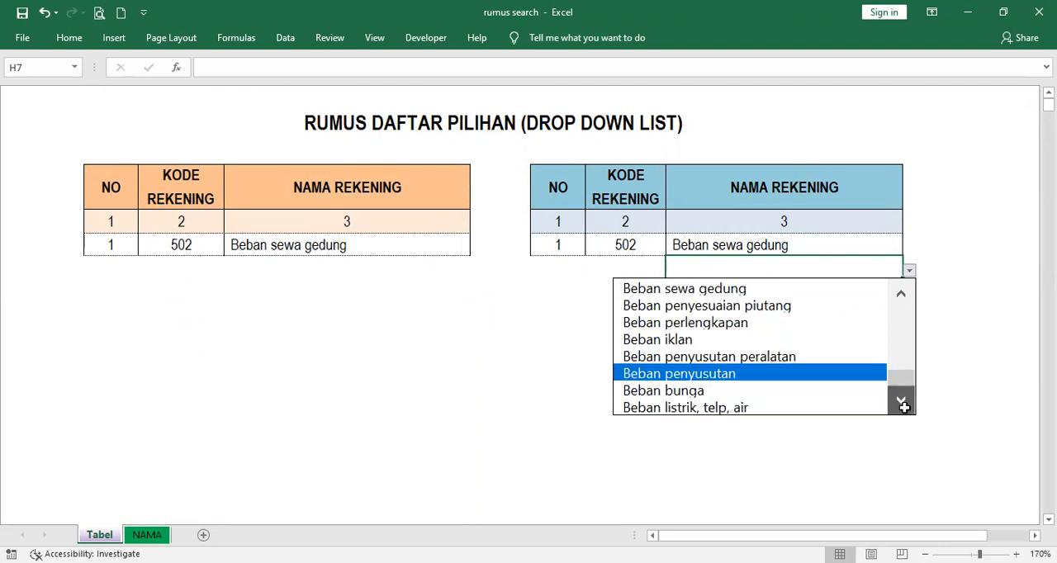
left_click(791, 358)
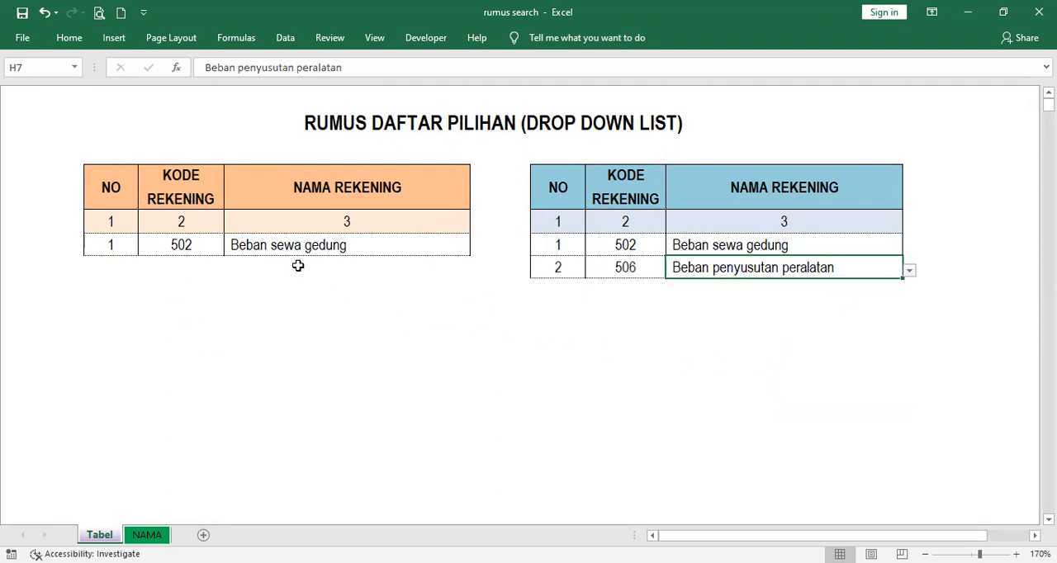
Filter the searchable drop-down list in D7 with the keyword PENYUSUTAN and choose Beban penyusutan peralatan
left_click(298, 266)
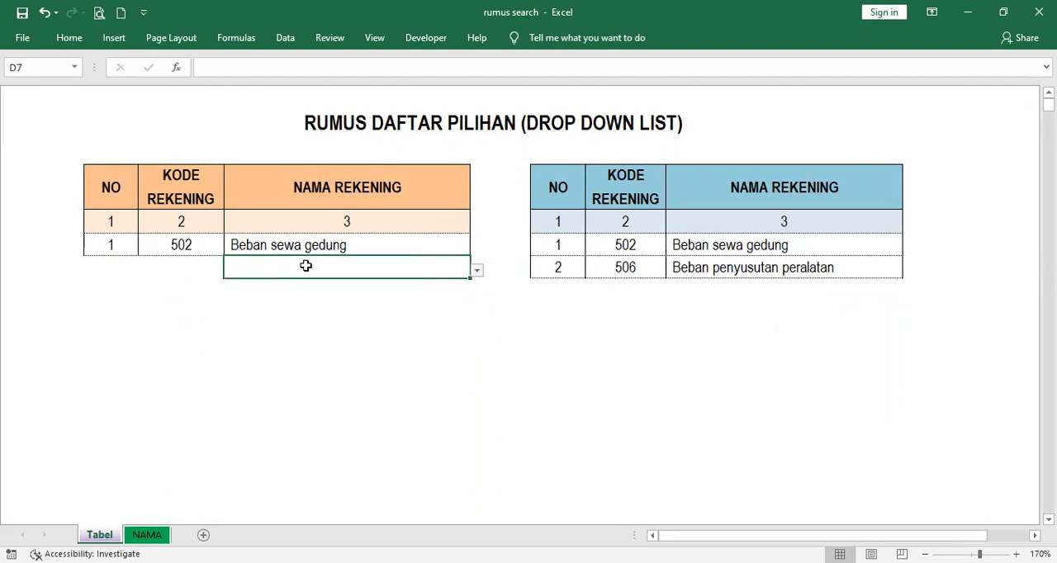
type("PENYUSUTAN")
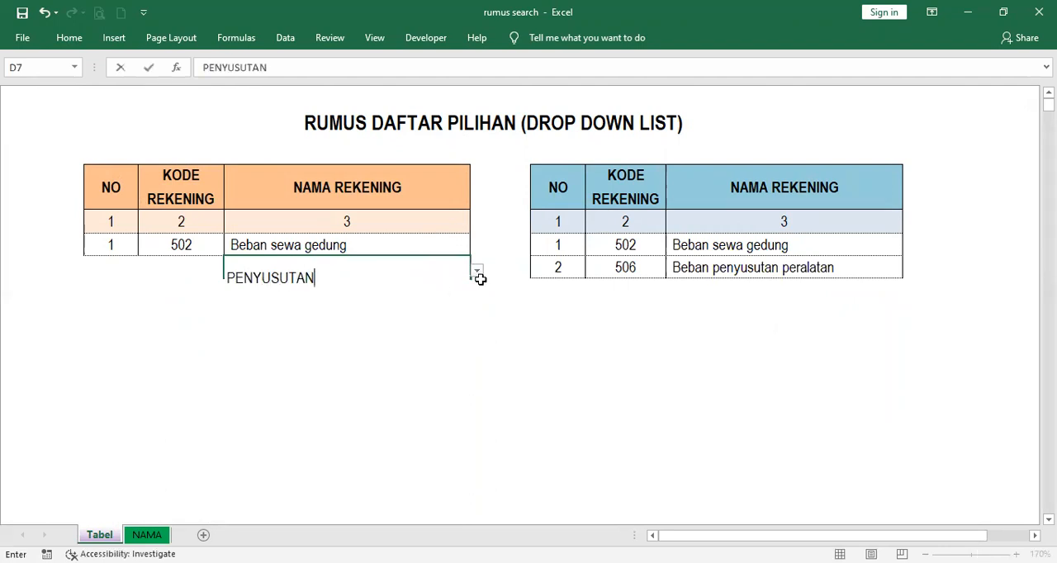
left_click(478, 273)
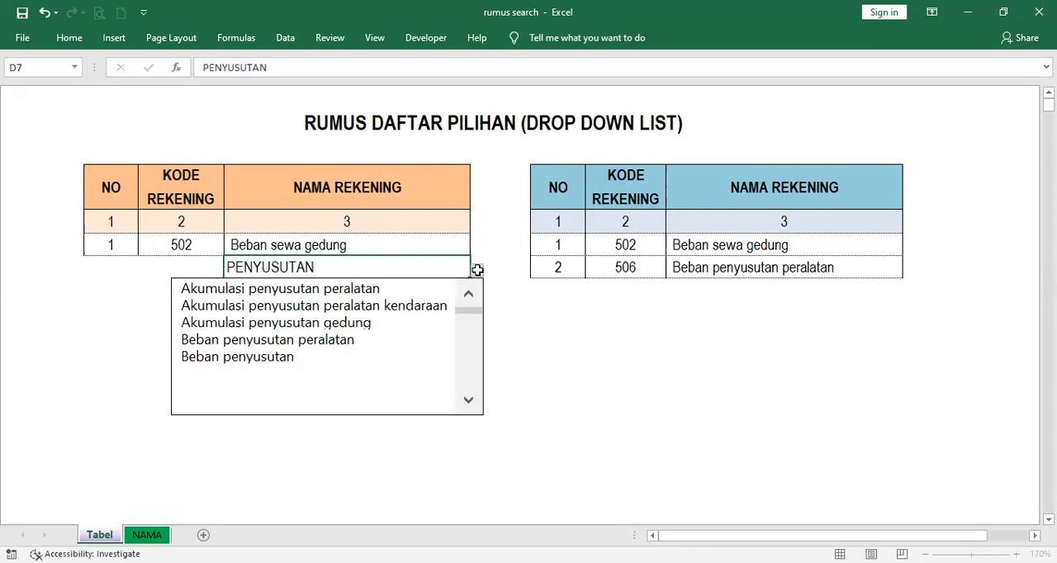
left_click(396, 339)
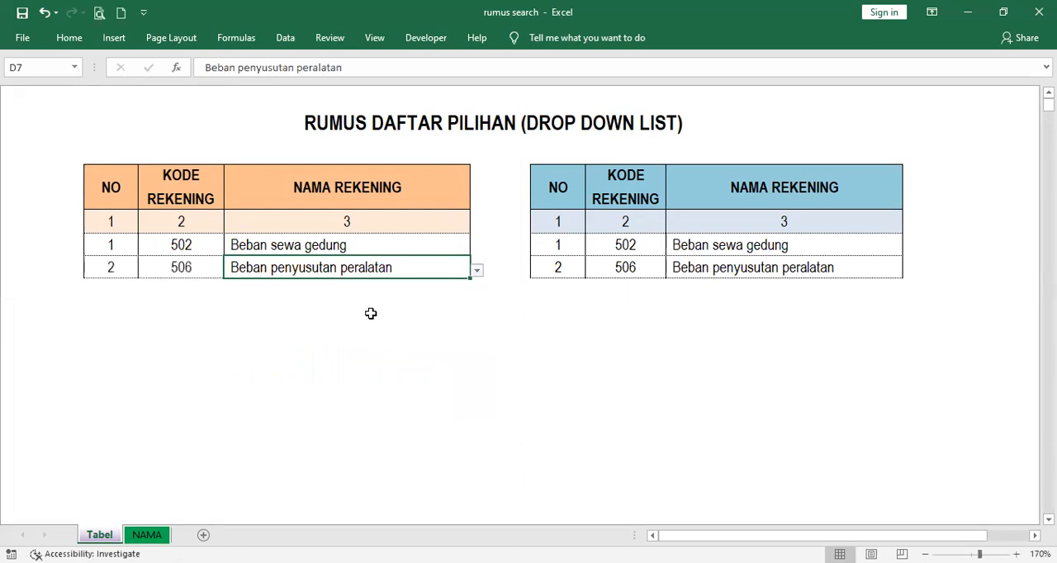
left_click(412, 292)
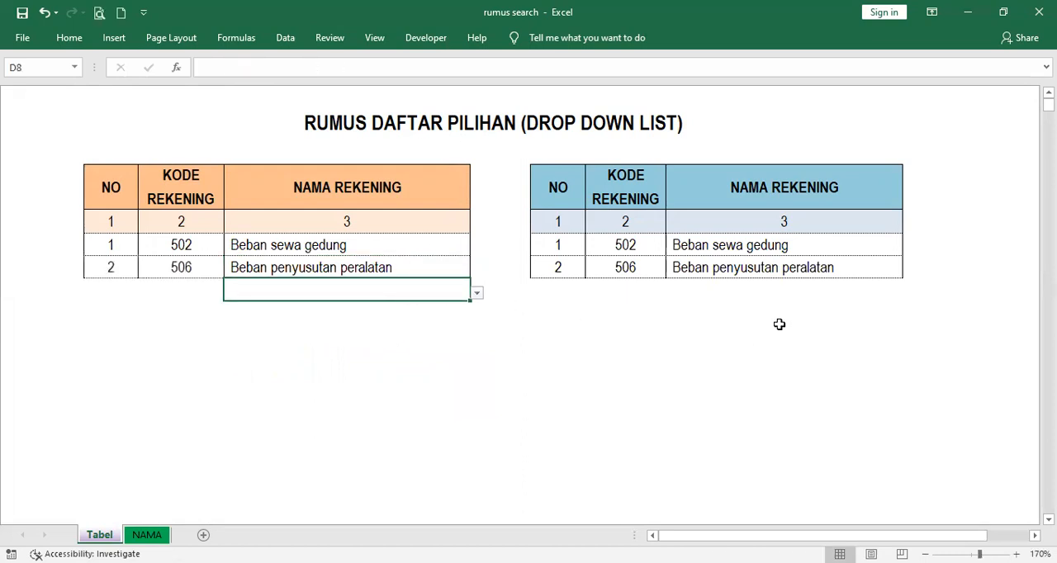